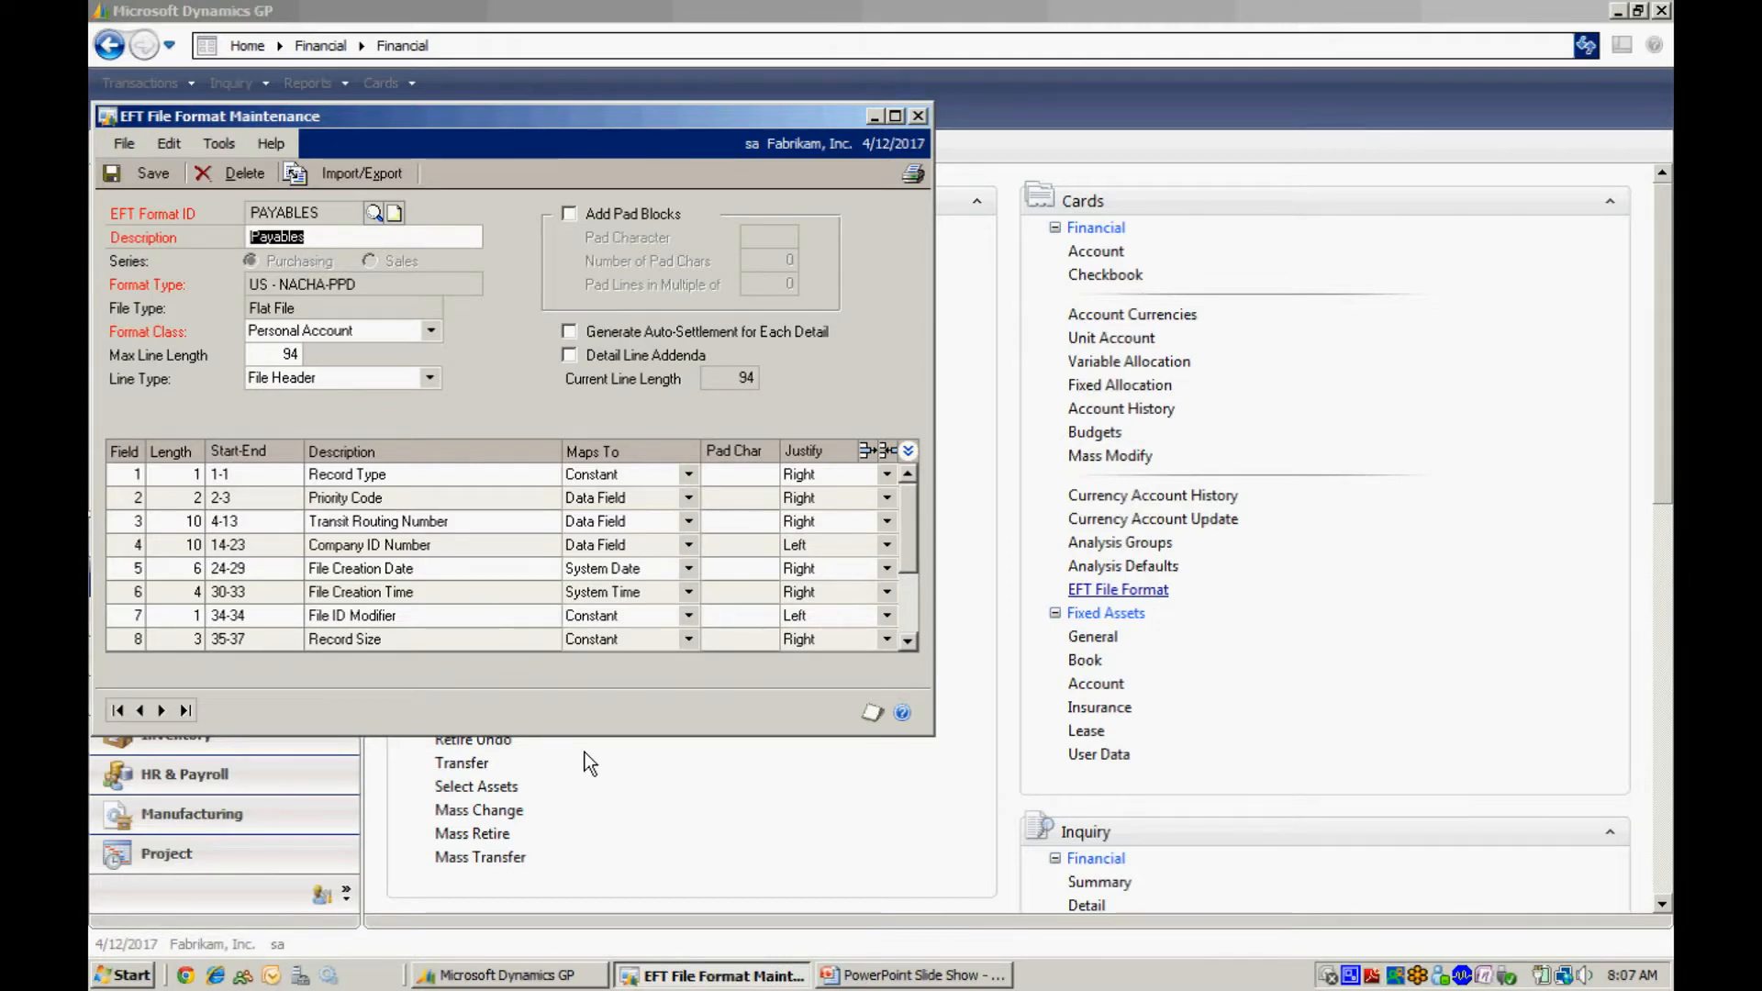
Scroll through the remaining field lines of the PAYABLES EFT file format, then close the window.
left_click(908, 643)
left_click(909, 642)
left_click(908, 643)
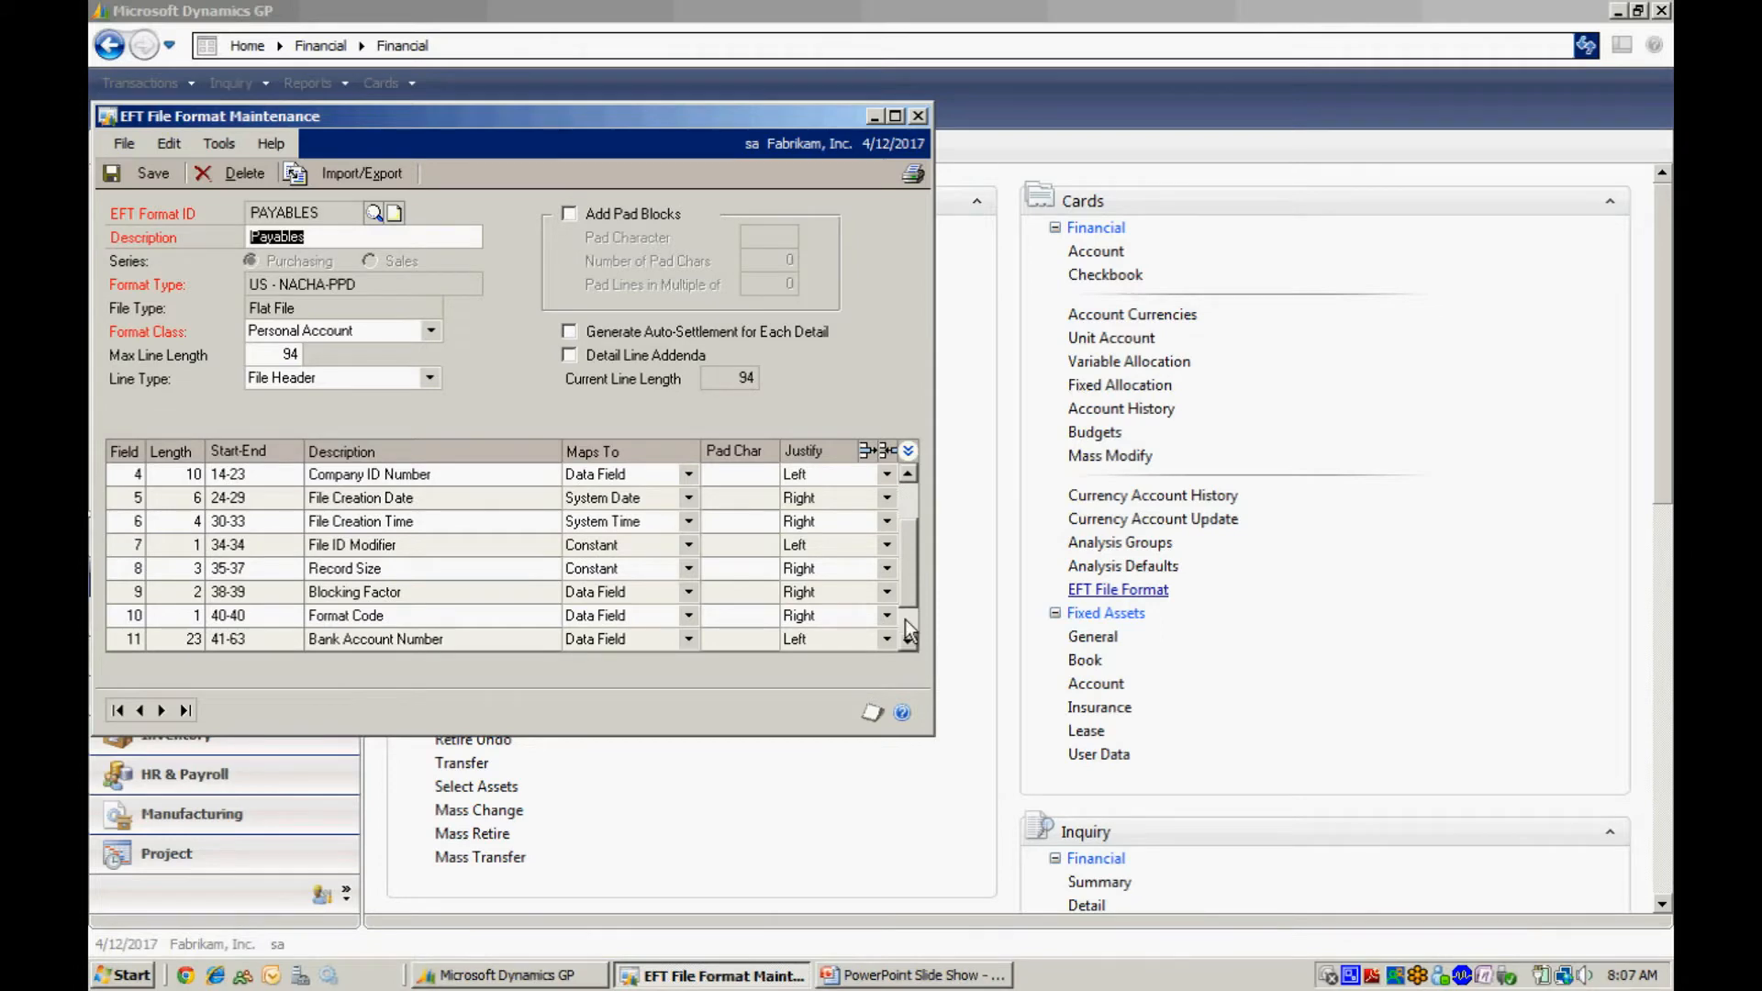
left_click(918, 116)
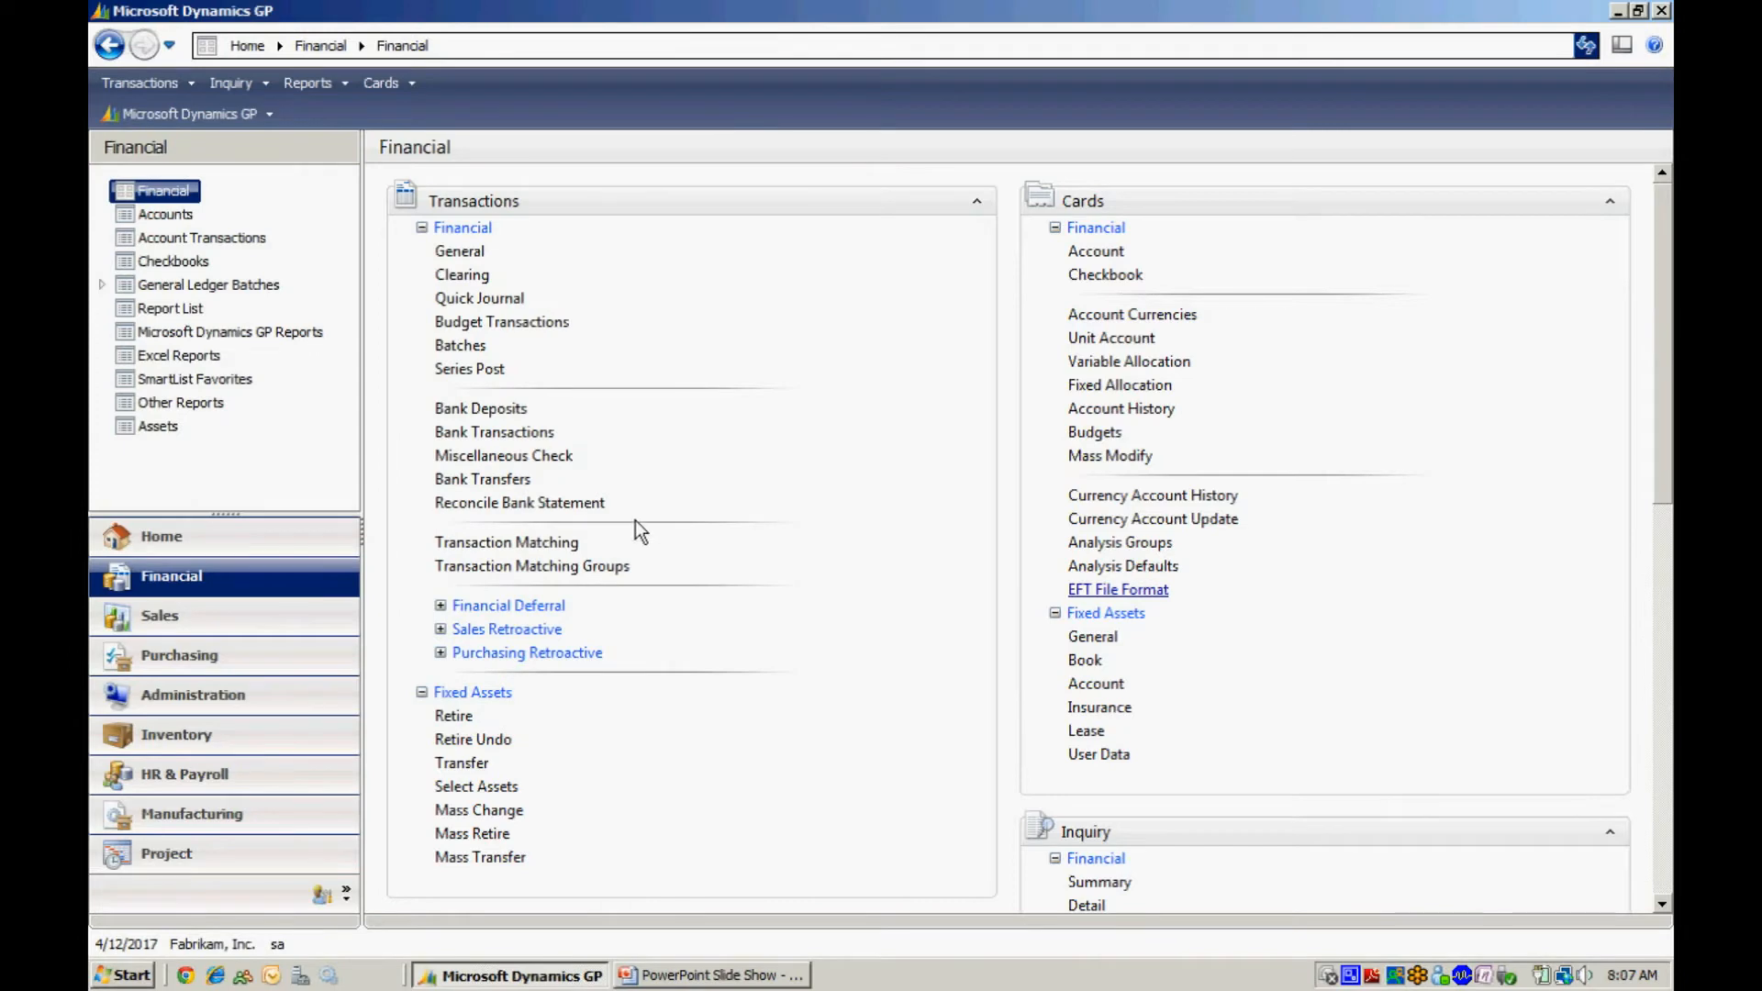
Open the first checkbook, FIRST BANK, and review its EFT bank settings.
left_click(1112, 273)
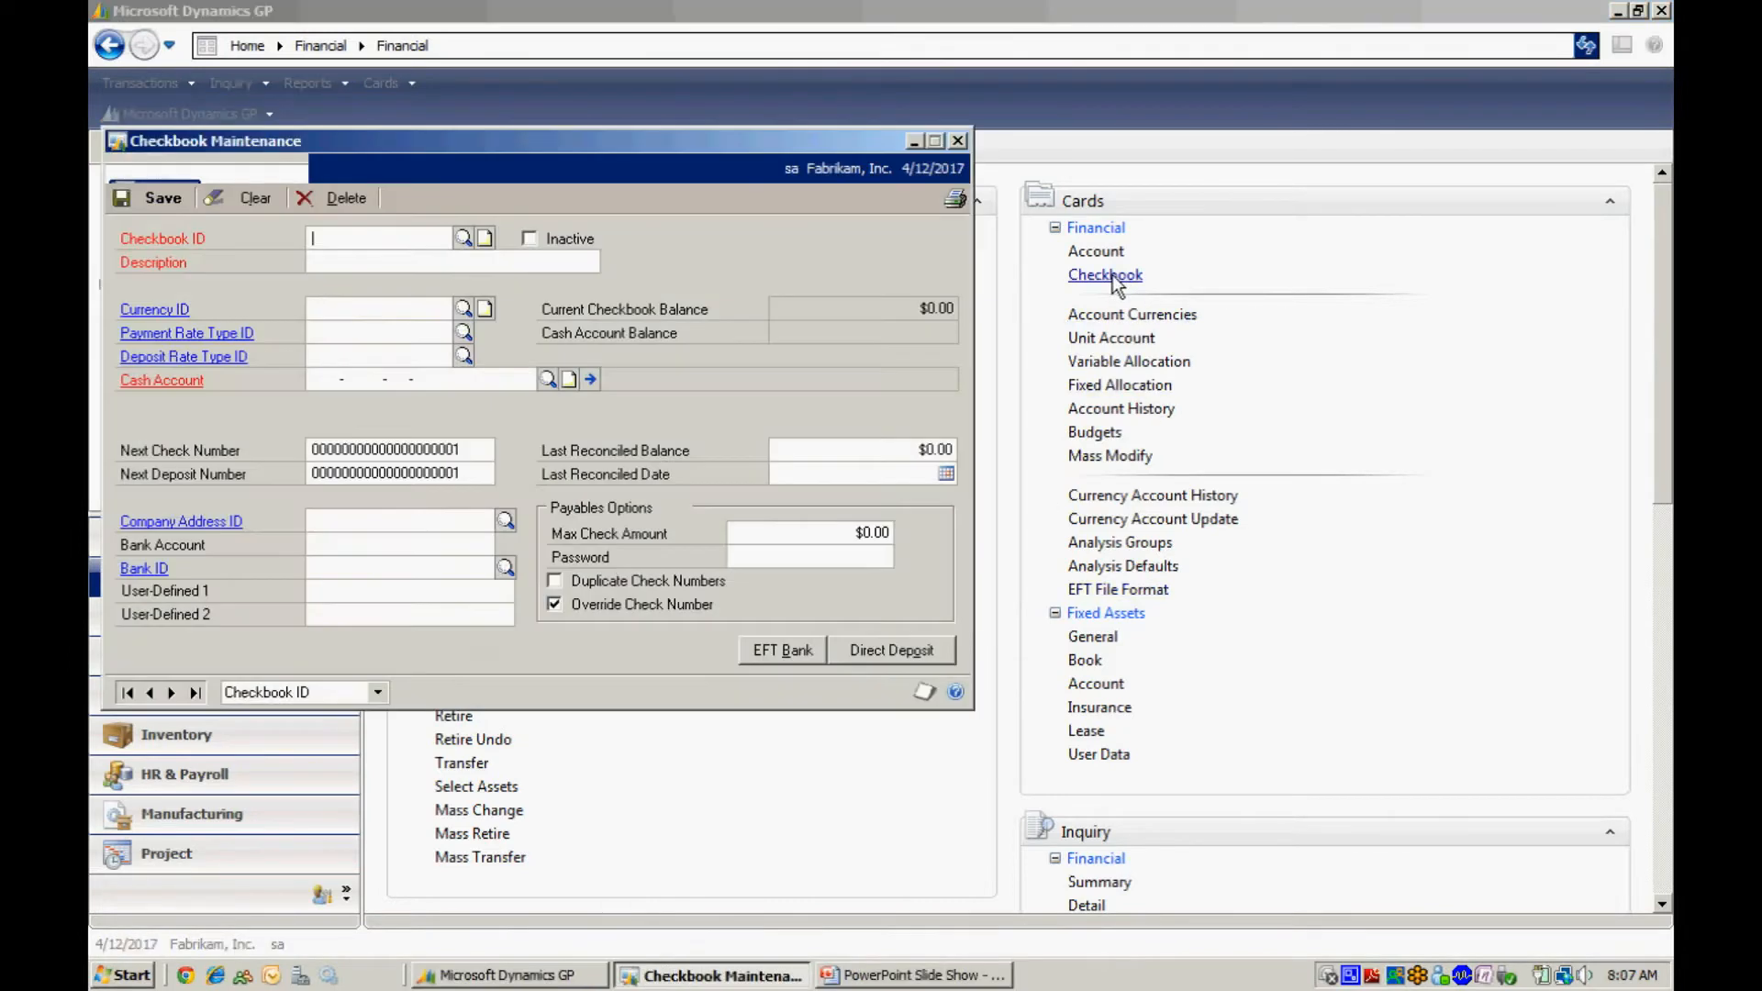
left_click(127, 693)
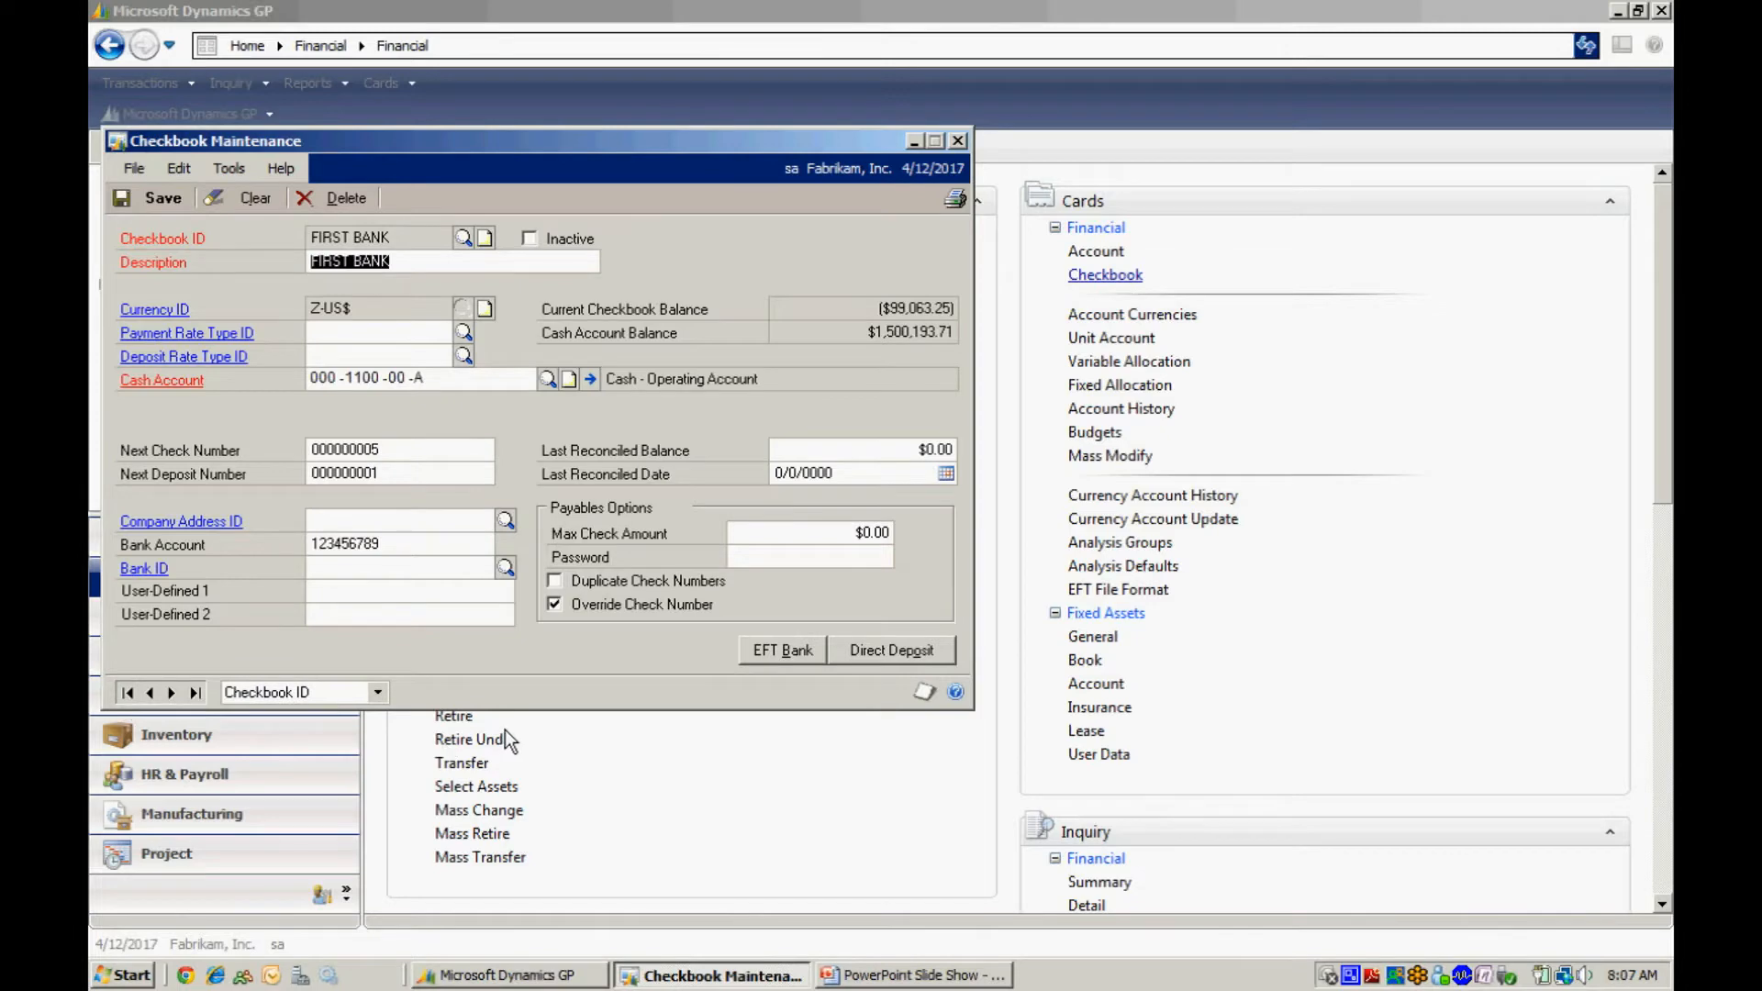
left_click(774, 654)
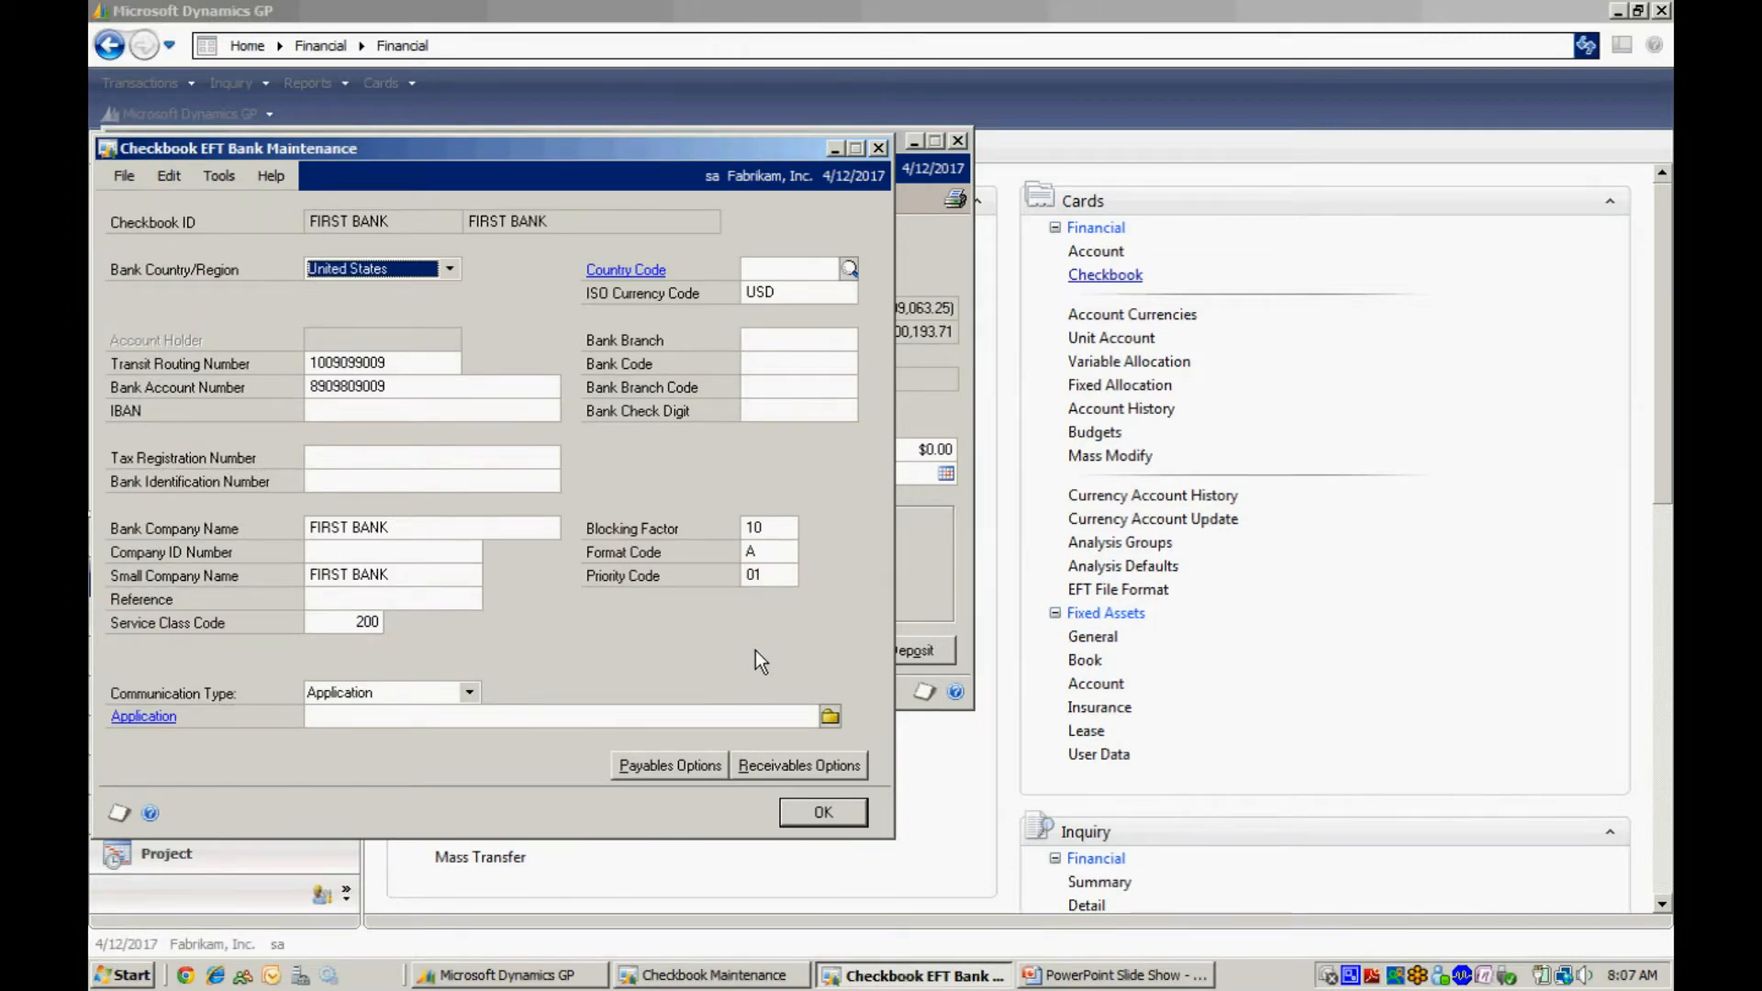
left_click(690, 767)
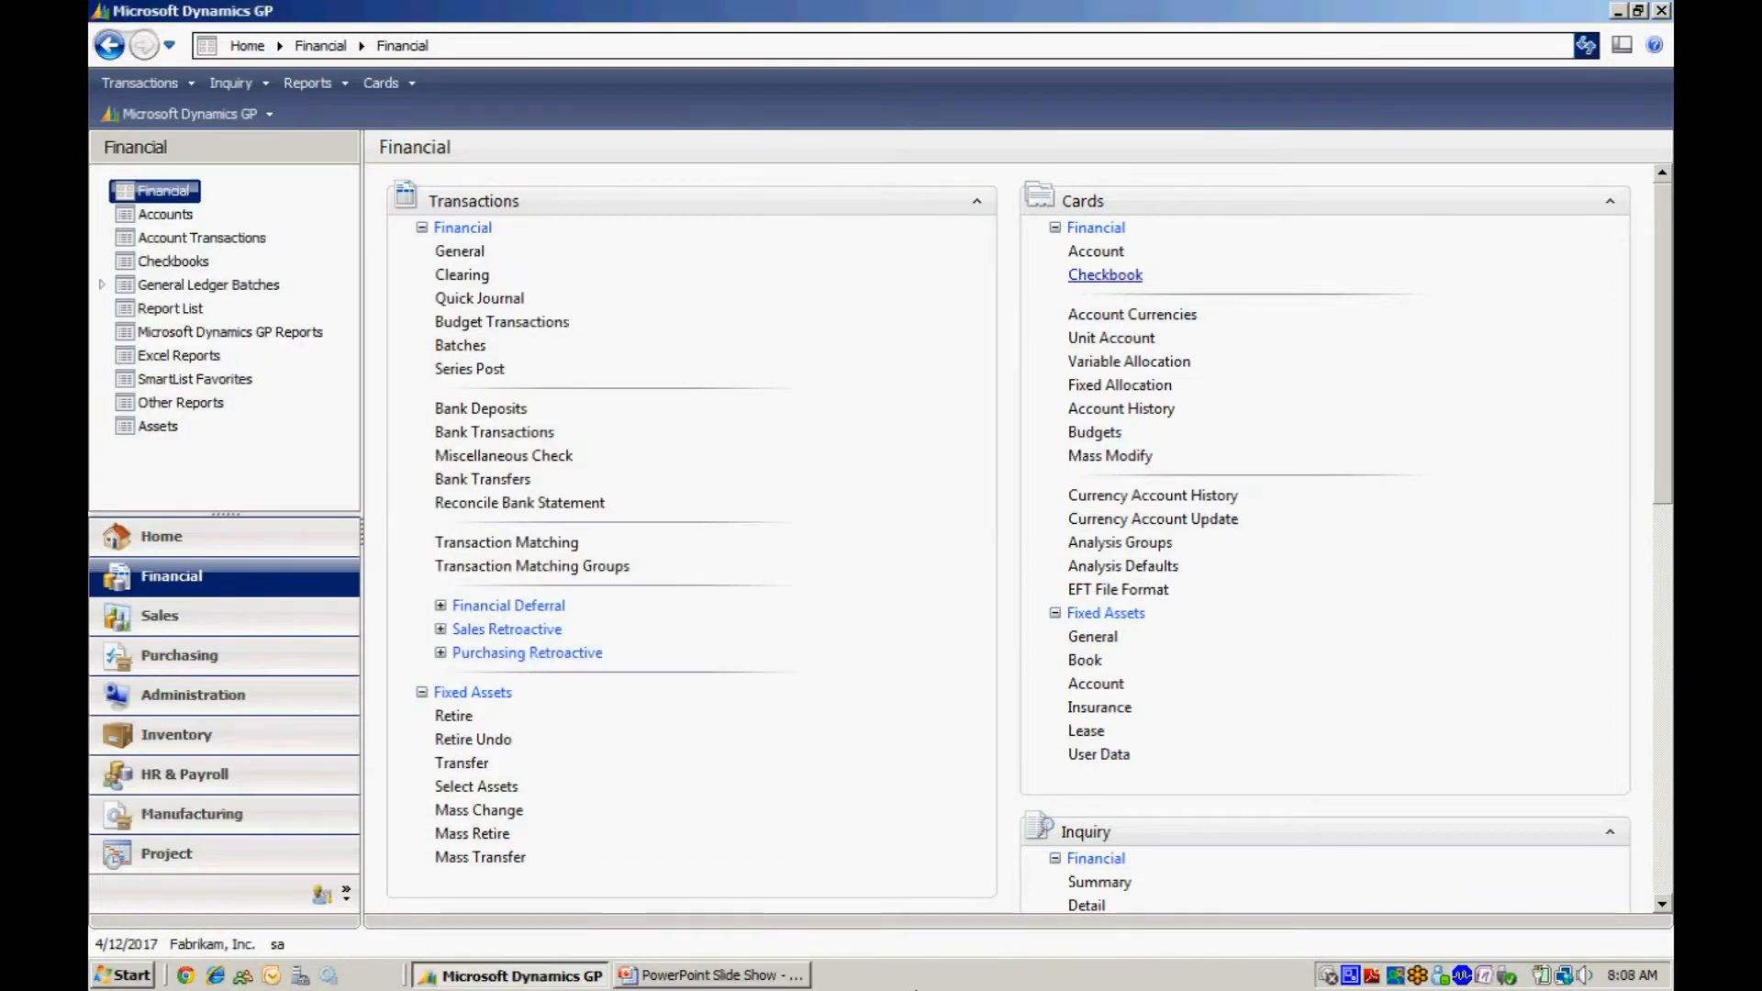
Open the first vendor's card and review the EFT bank details of its remit-to address.
left_click(189, 655)
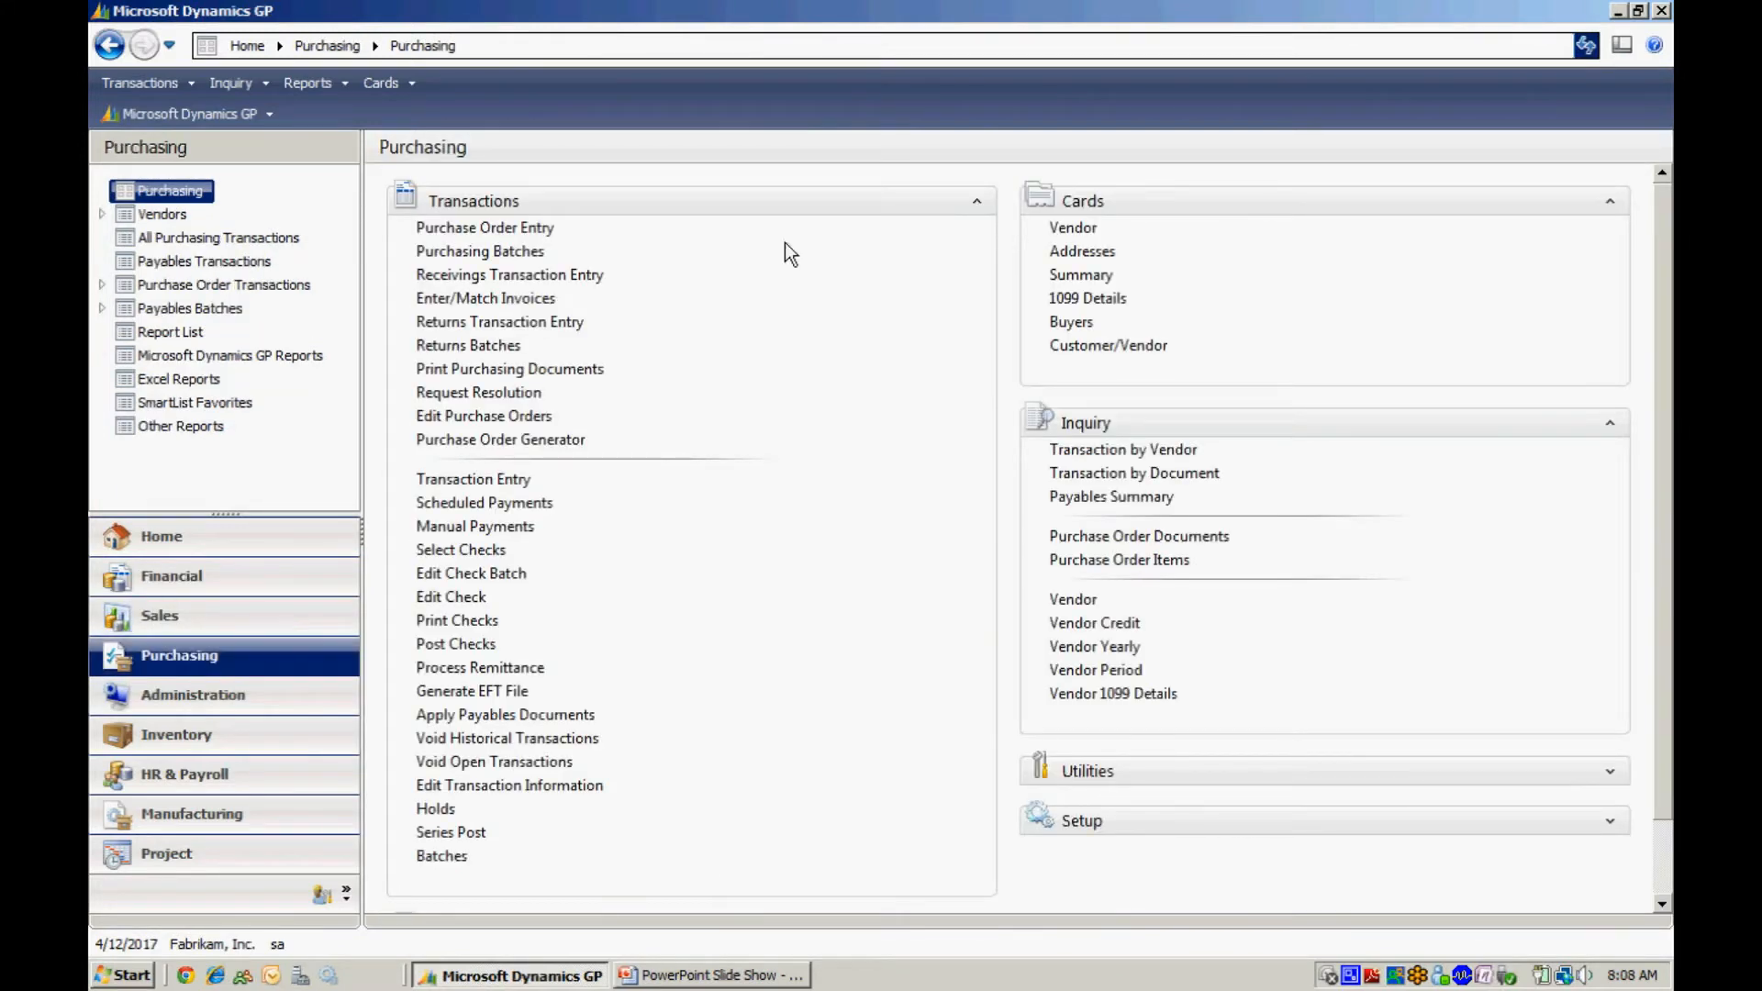
left_click(1069, 231)
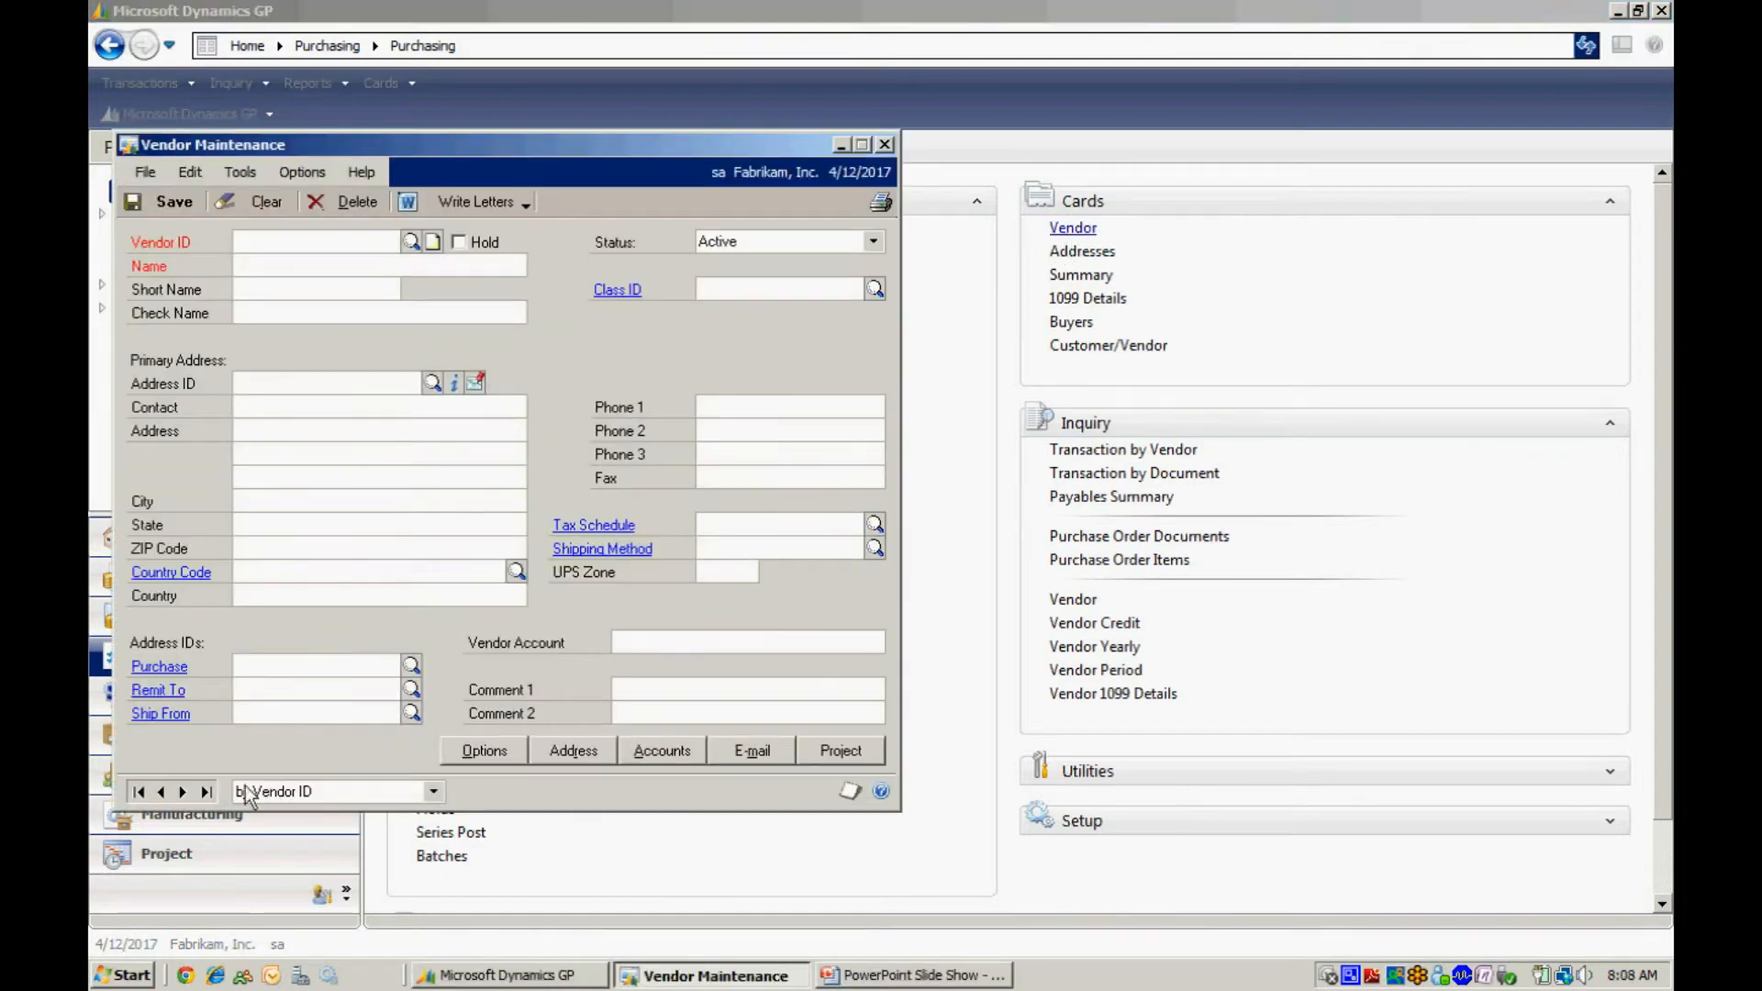
left_click(138, 791)
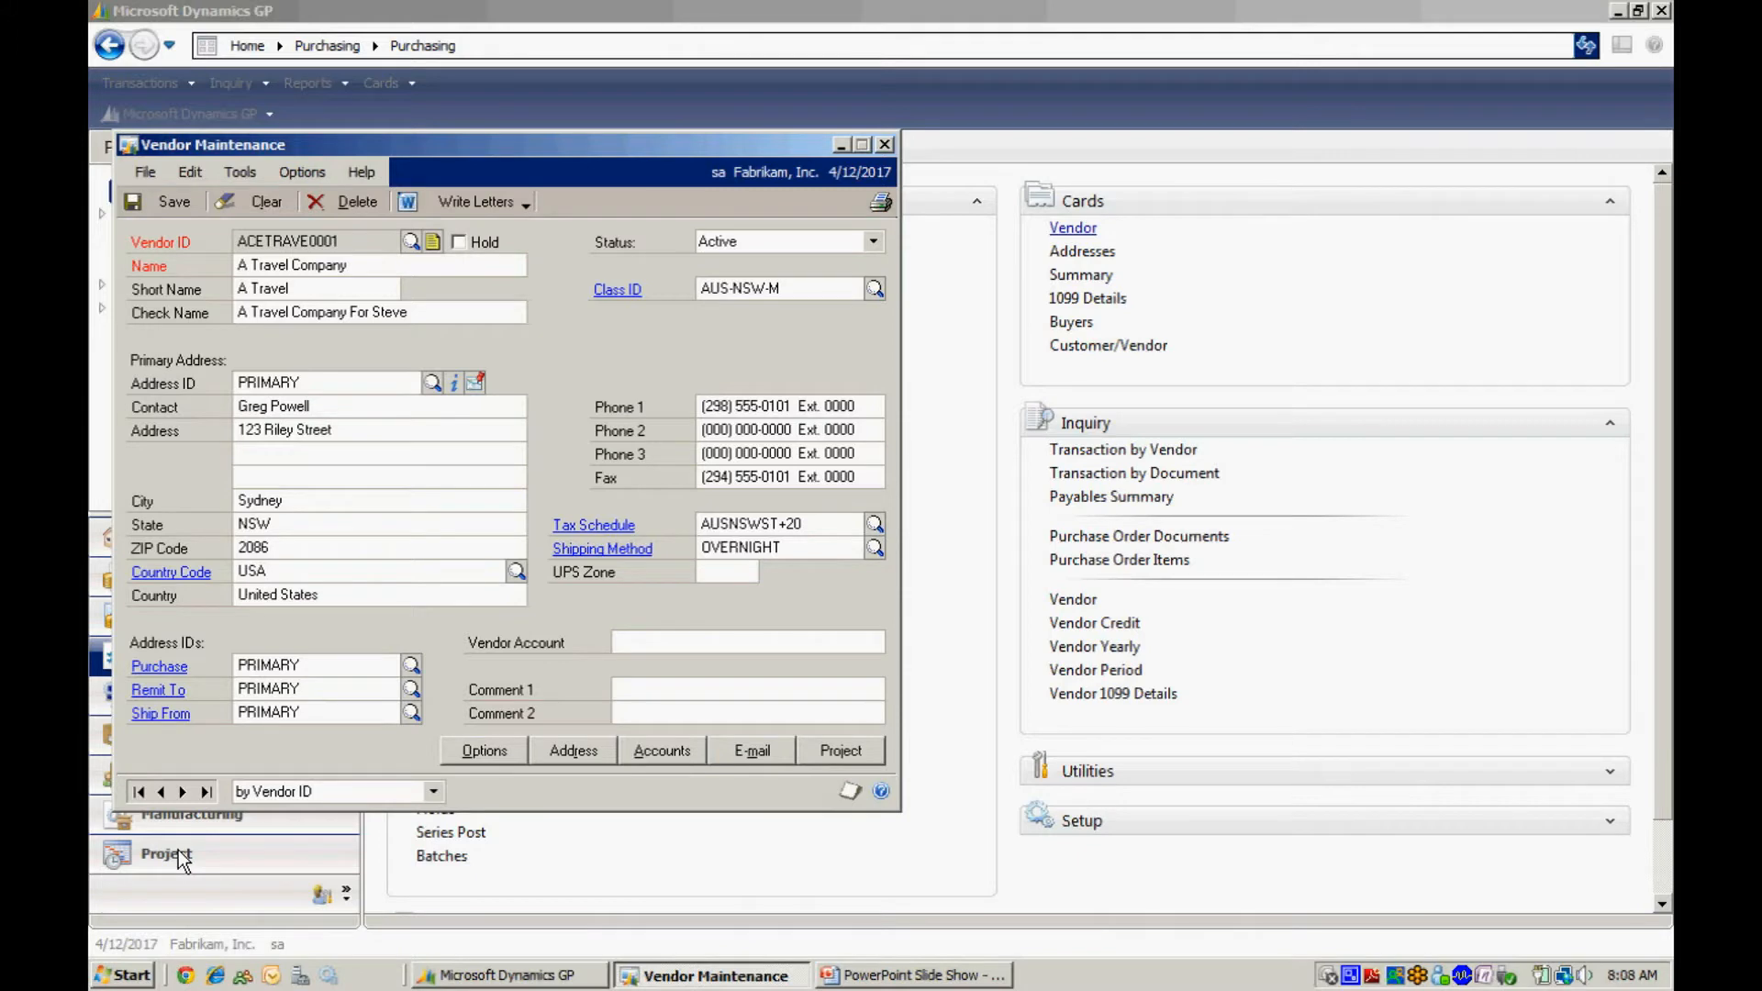
left_click(166, 695)
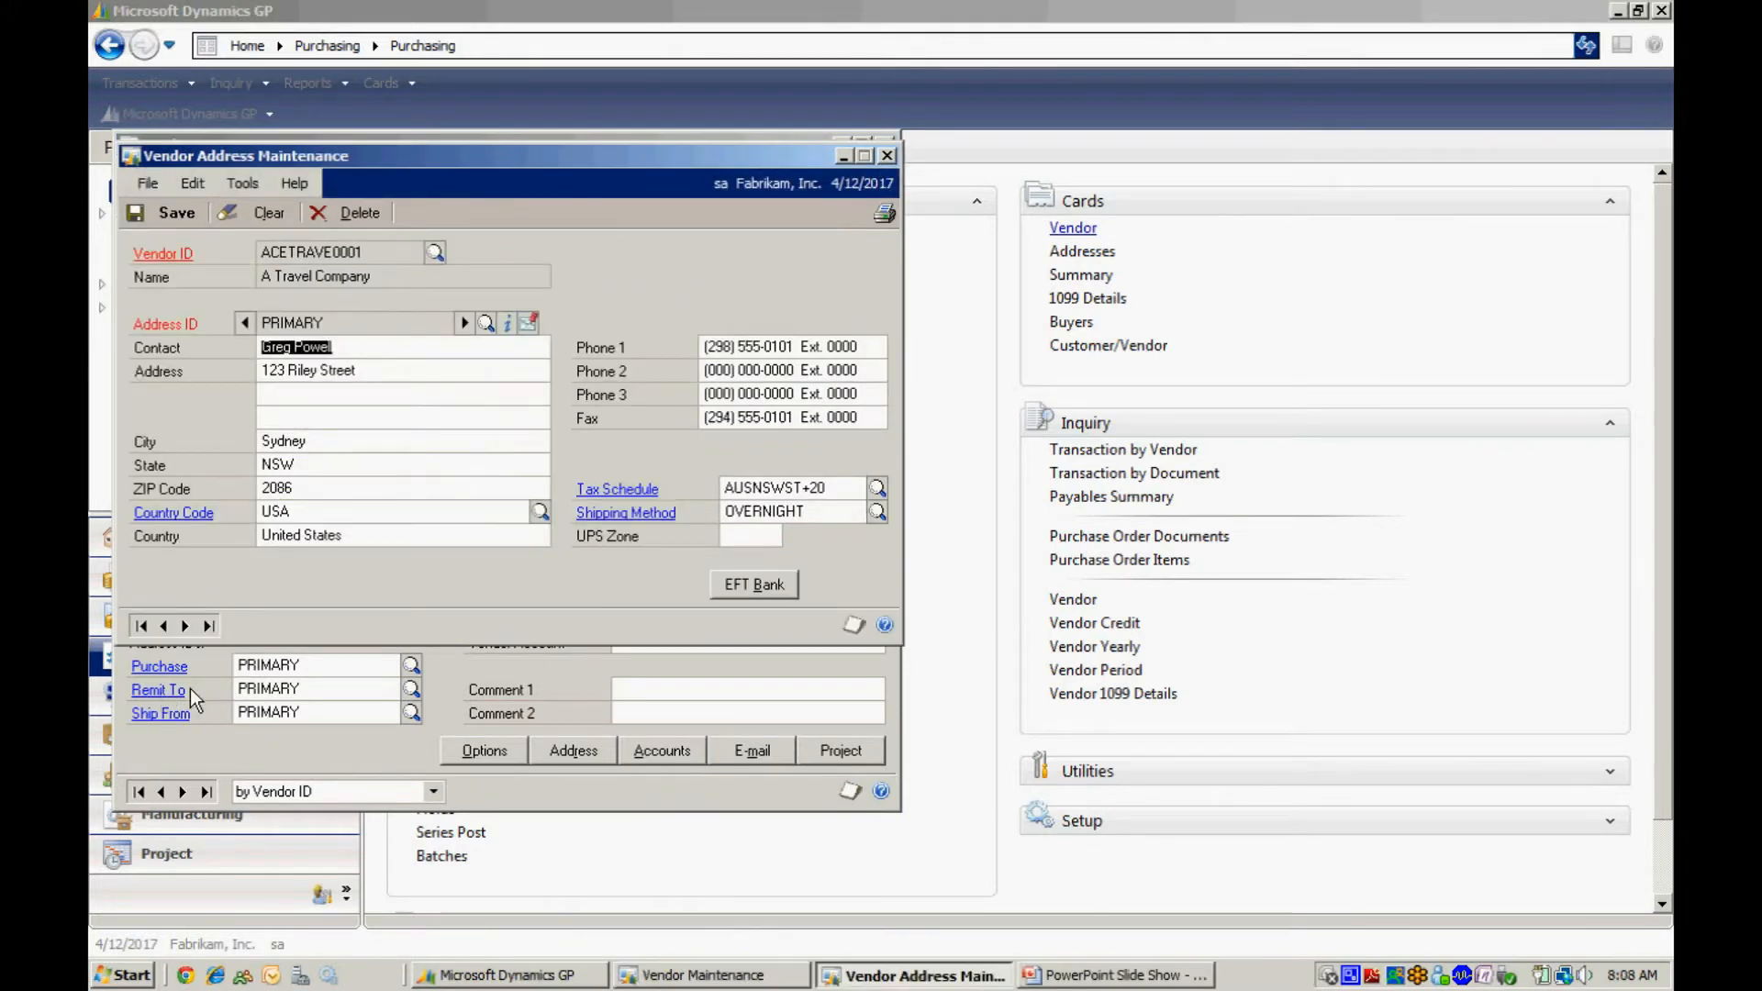
left_click(754, 585)
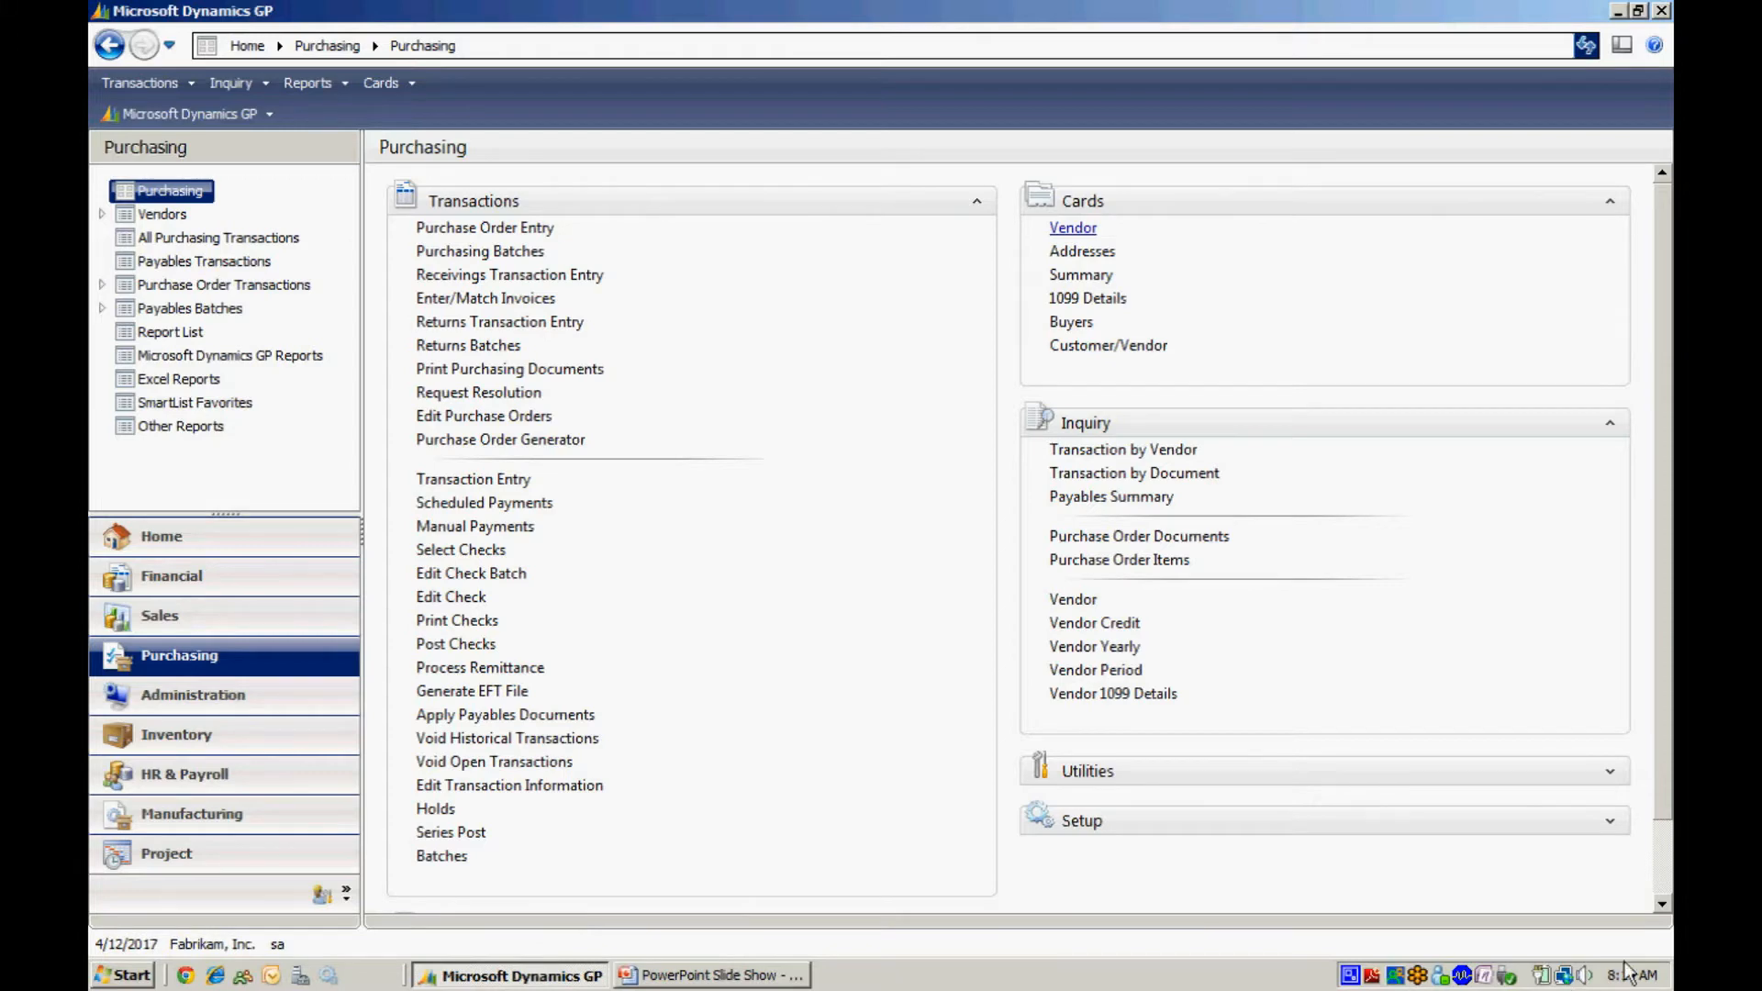
Open Edit Check Batch and create a new payables batch with ID EFT20.
left_click(471, 574)
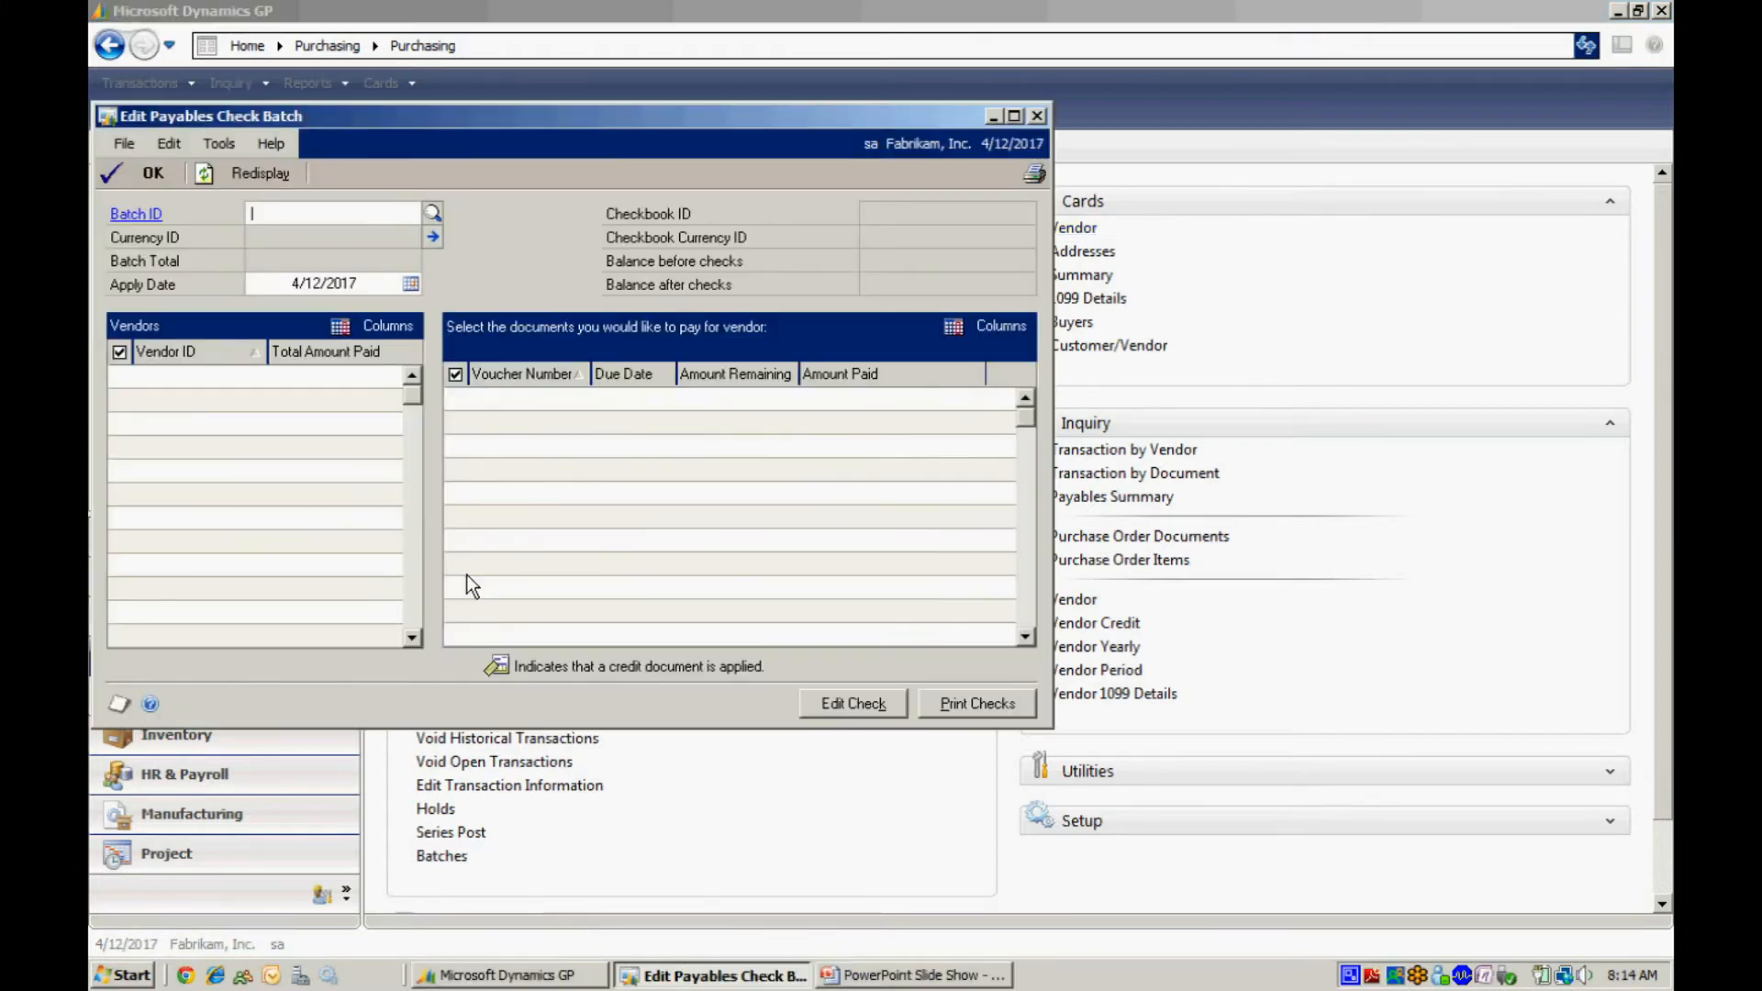
type("EFT20")
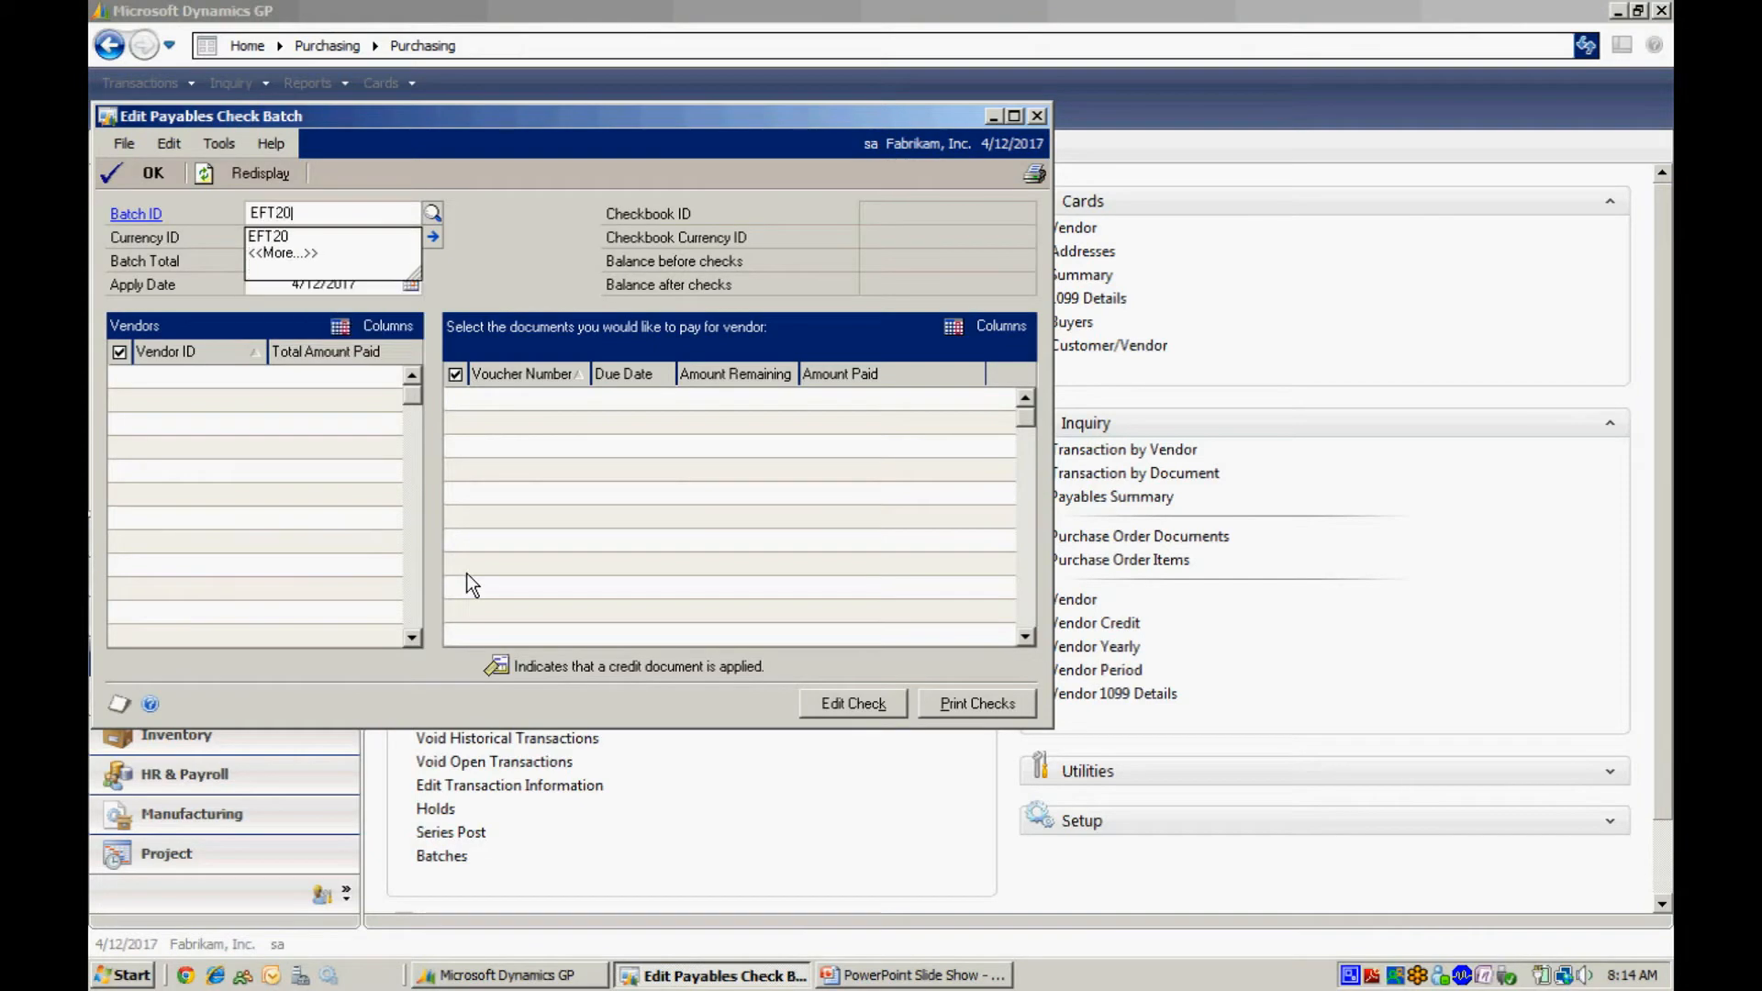
key("Tab")
key("Return")
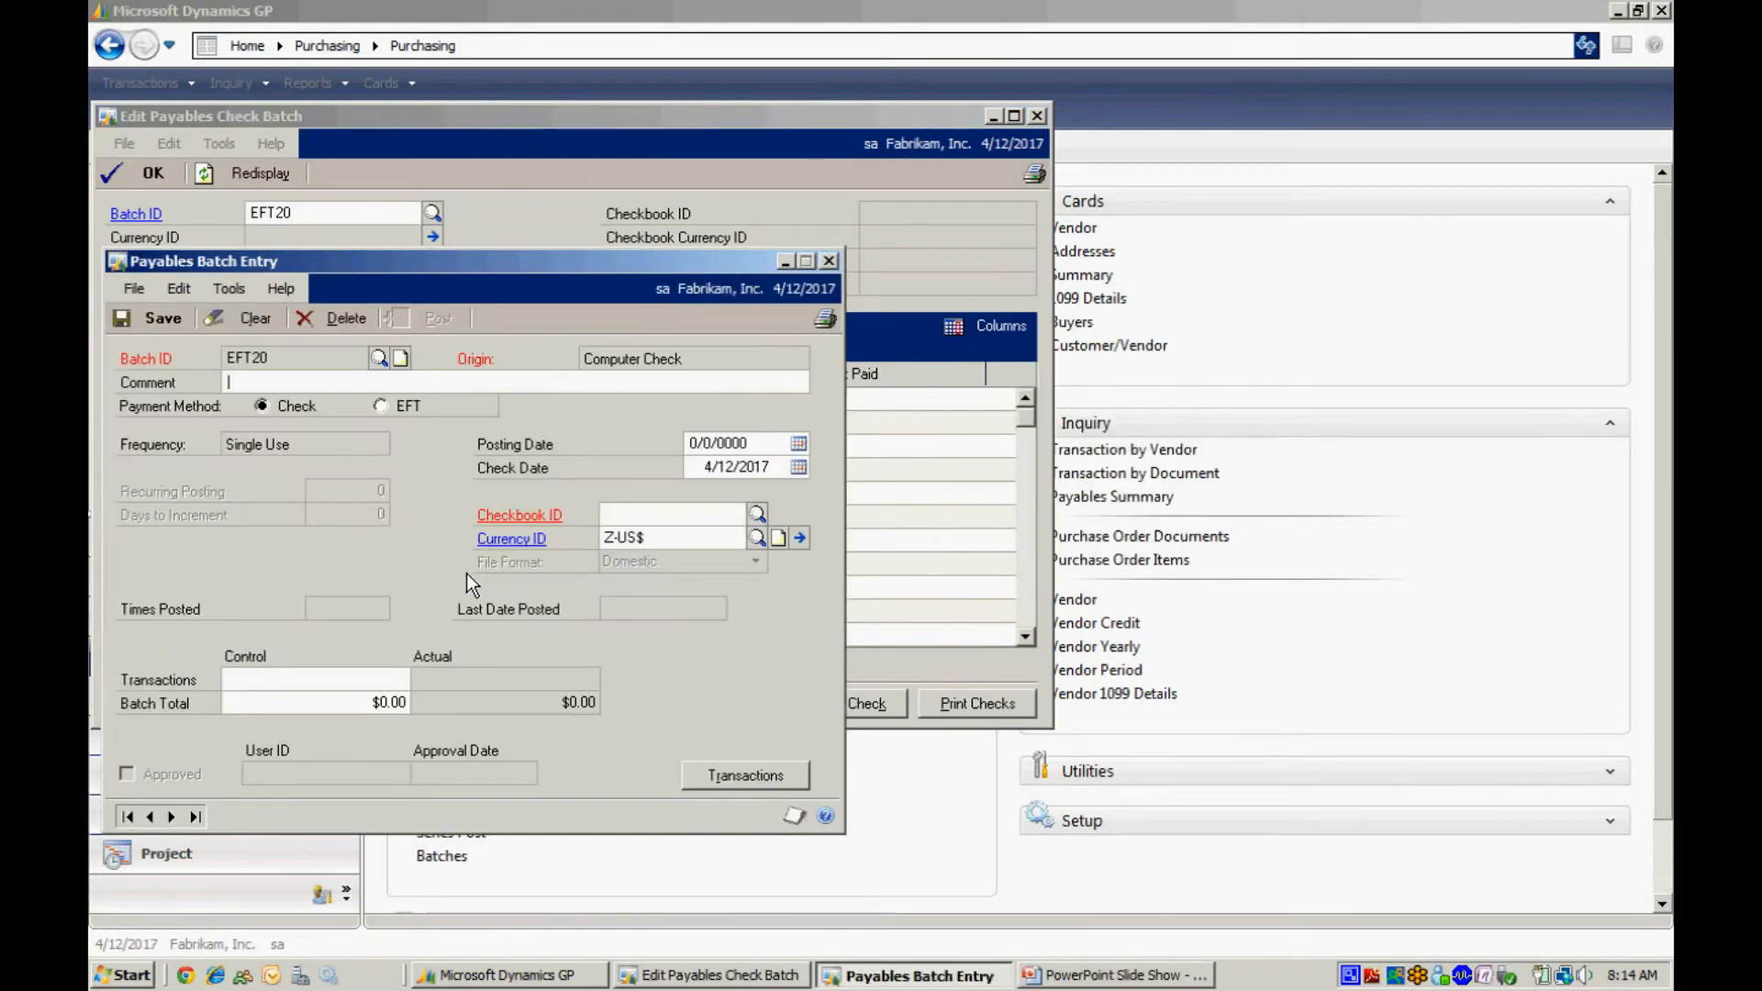
Set the batch's payment method to EFT, choose checkbook FIRST BANK, and save the batch.
left_click(379, 406)
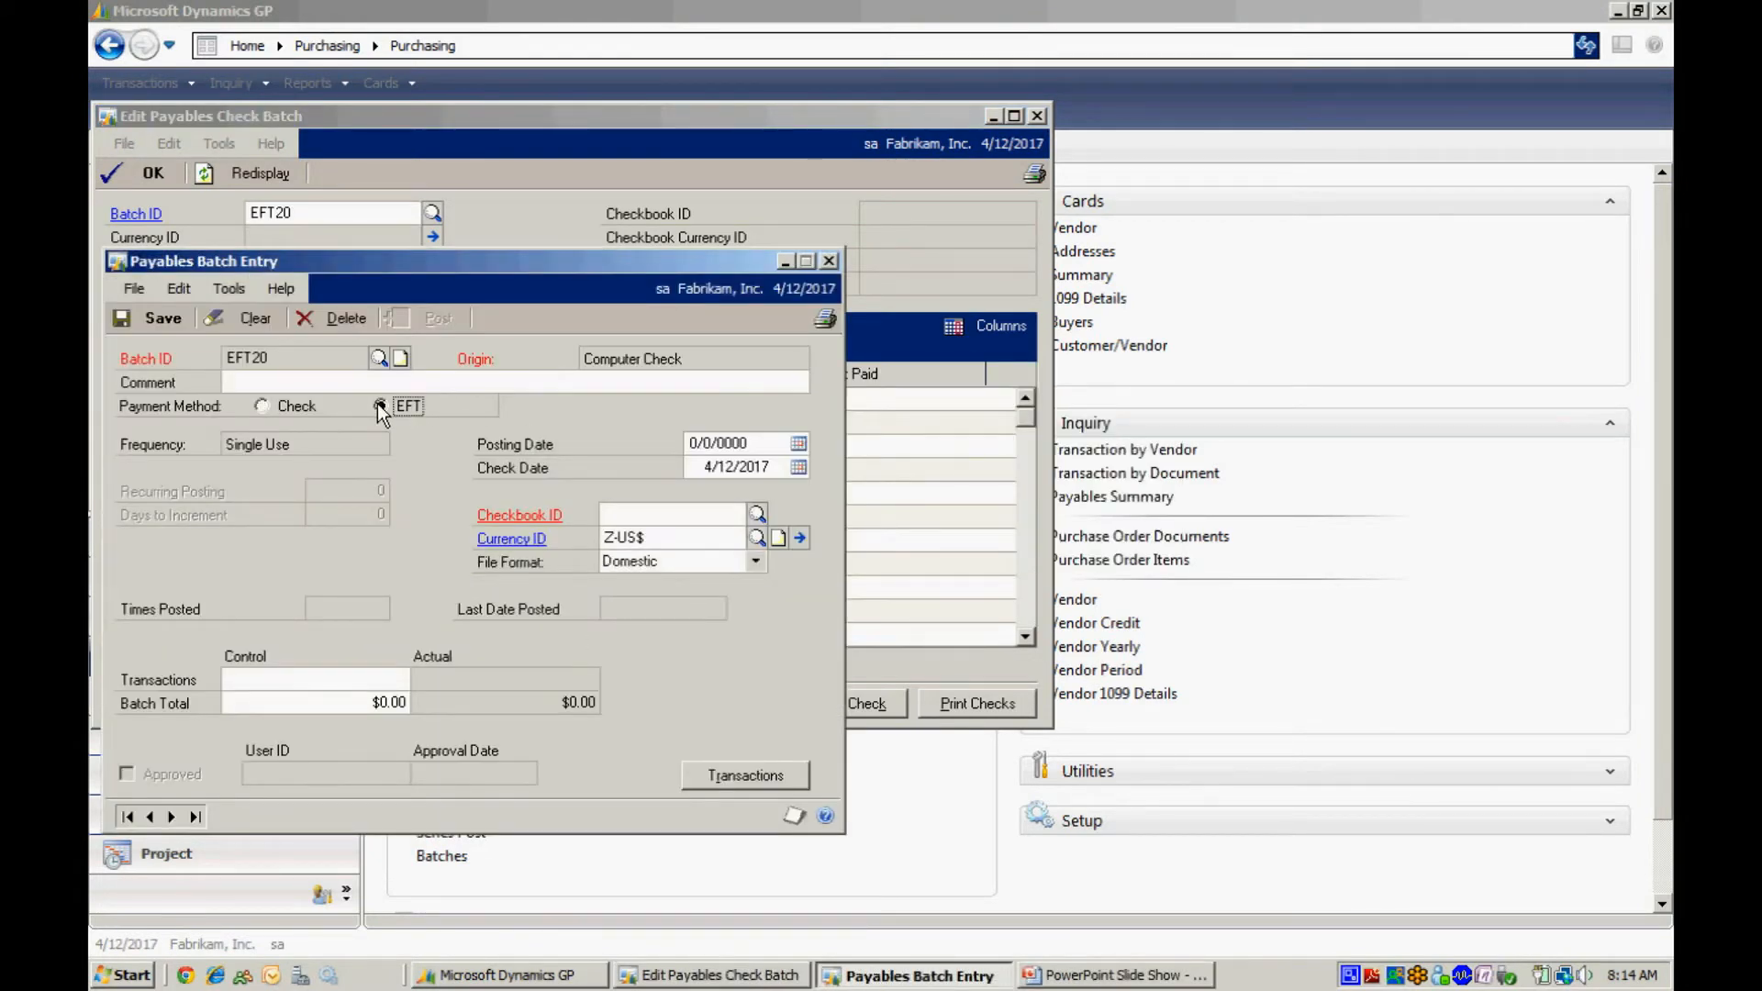
left_click(756, 515)
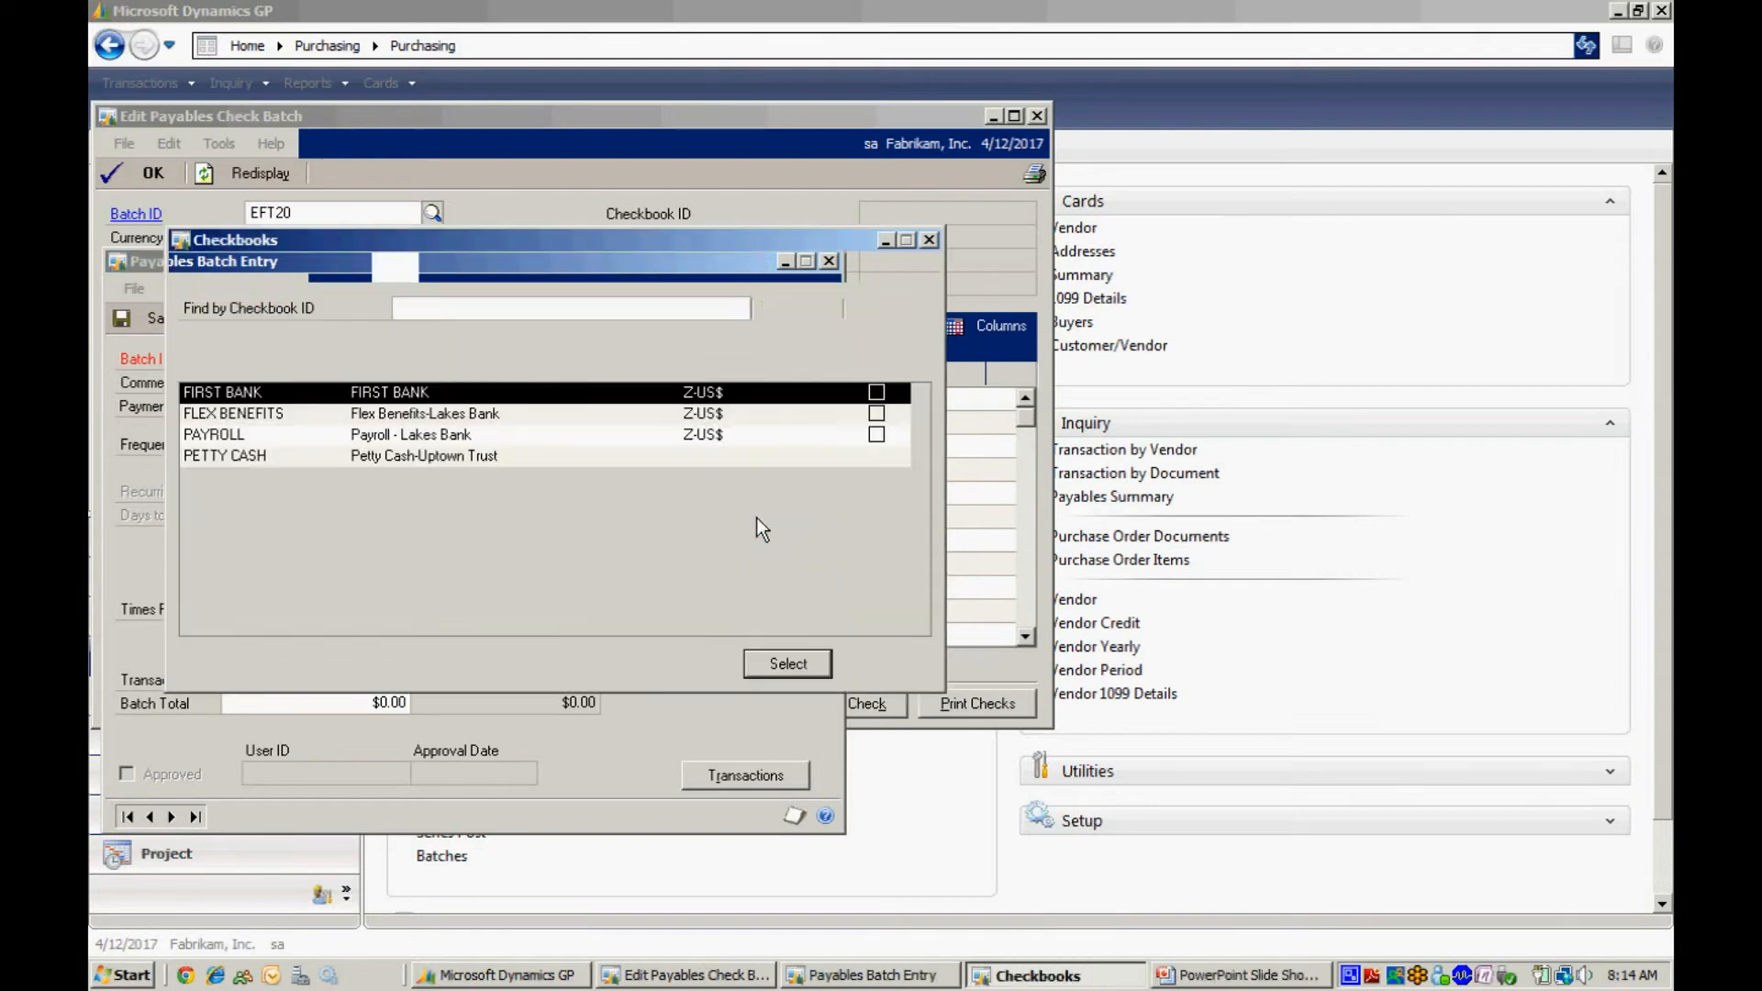
left_click(787, 662)
left_click(156, 317)
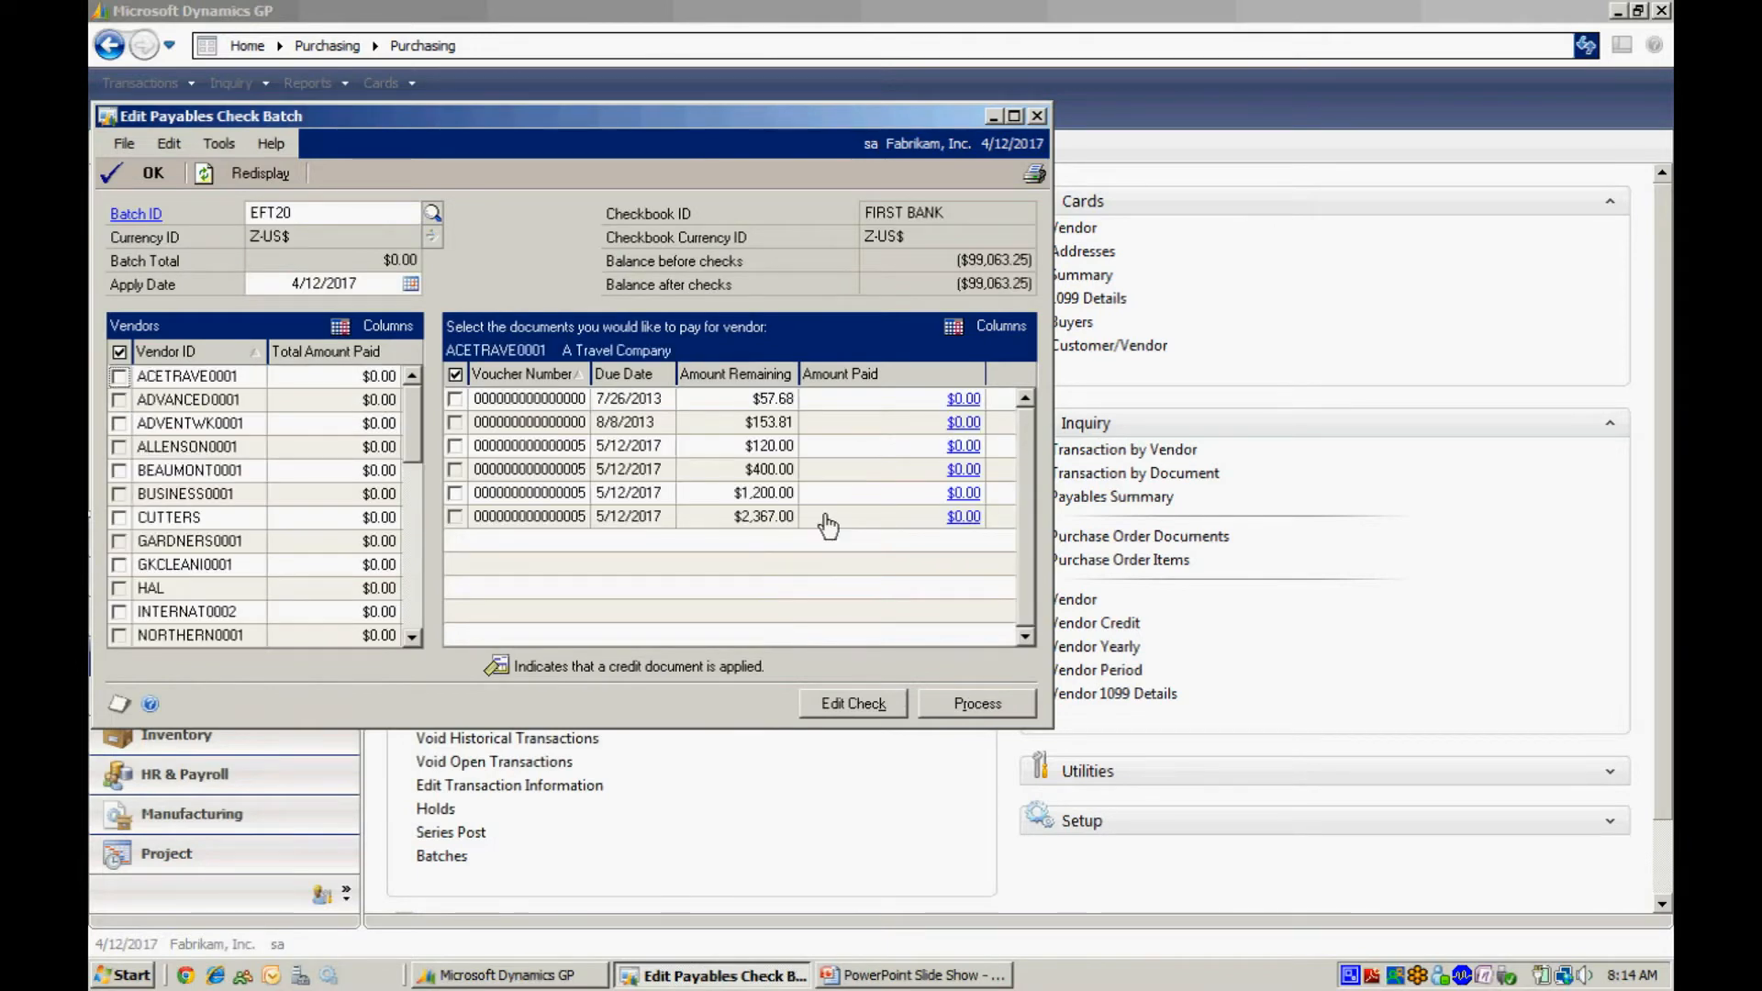
Mark the first three vendors, ACETRAVE0001, ADVANCED0001 and ADVENTWK0001, for payment.
left_click(119, 376)
left_click(119, 400)
left_click(119, 423)
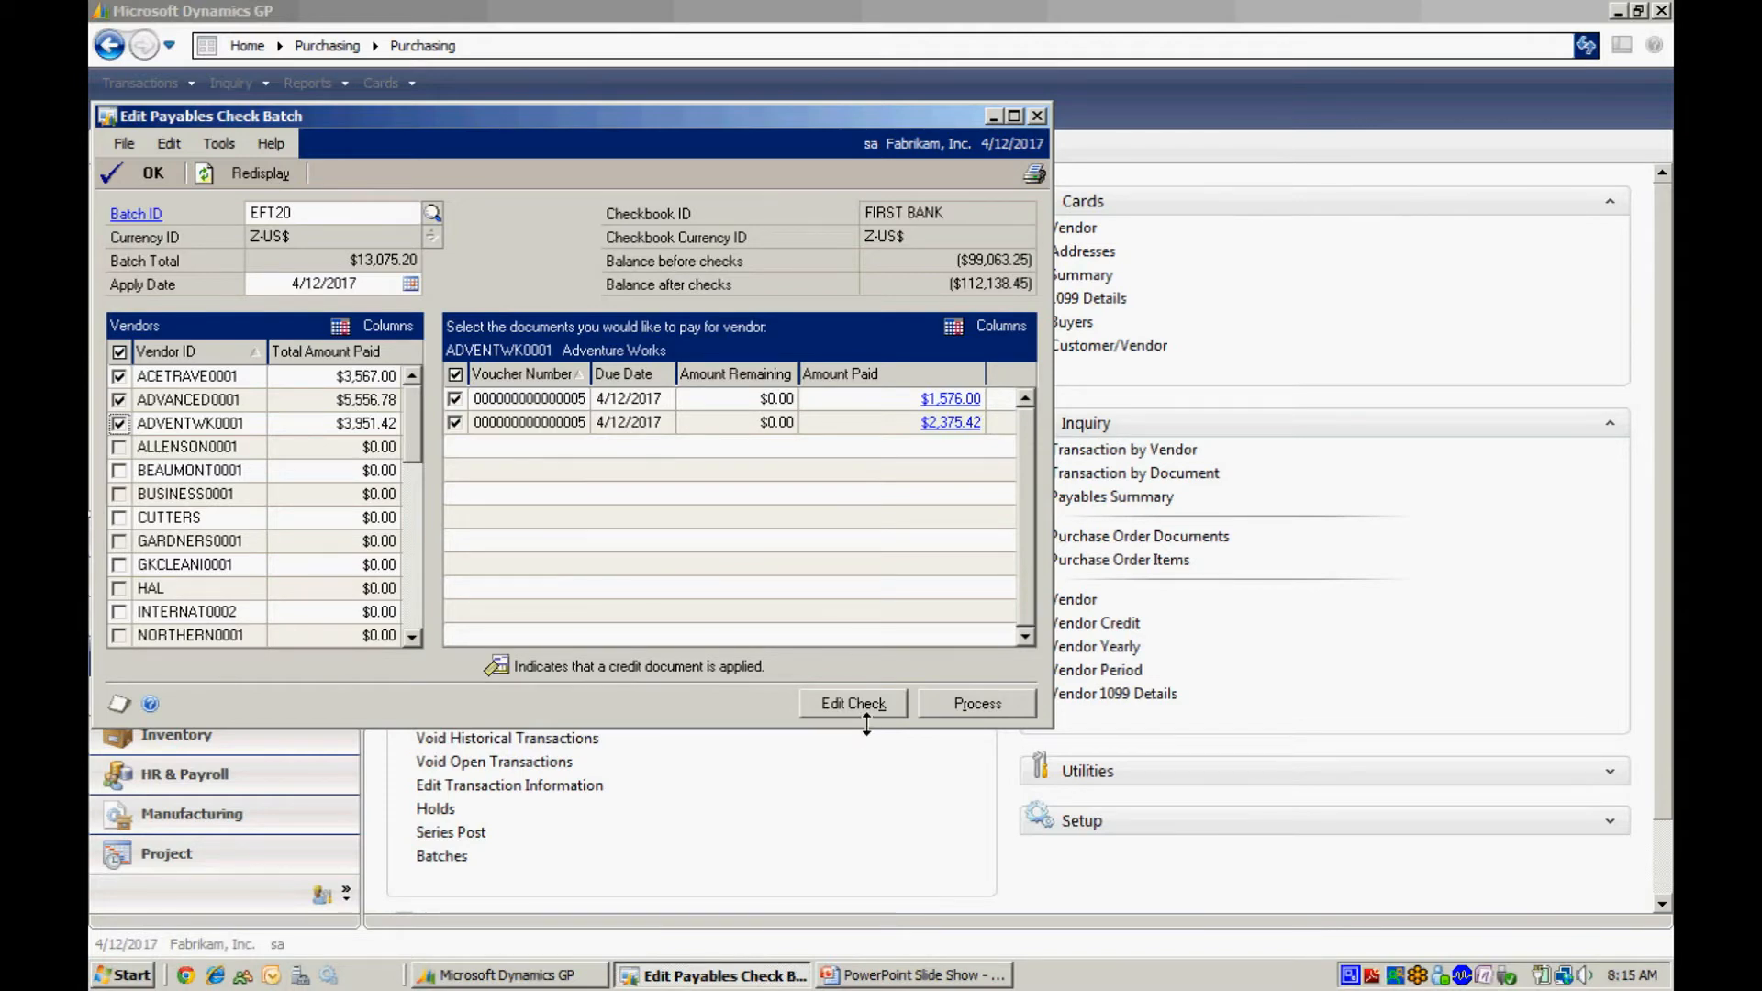
Print the batch's checks with GL posting date 5/23/2018 and process them.
left_click(969, 703)
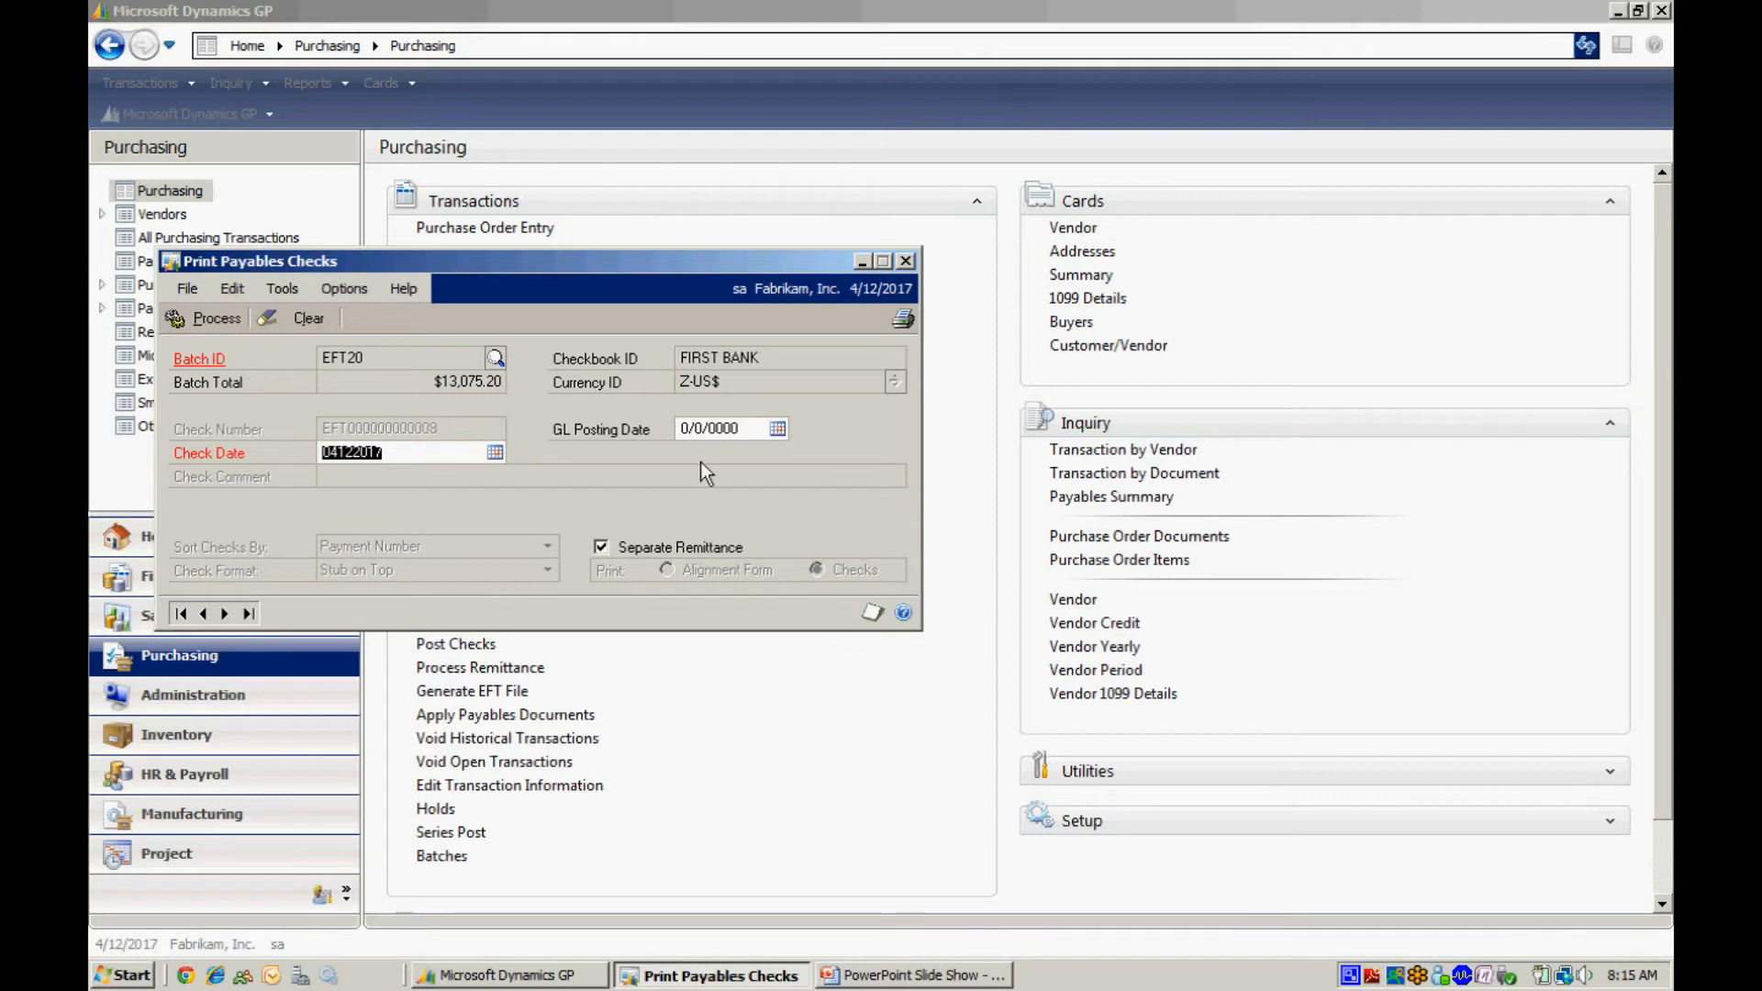
left_click(704, 427)
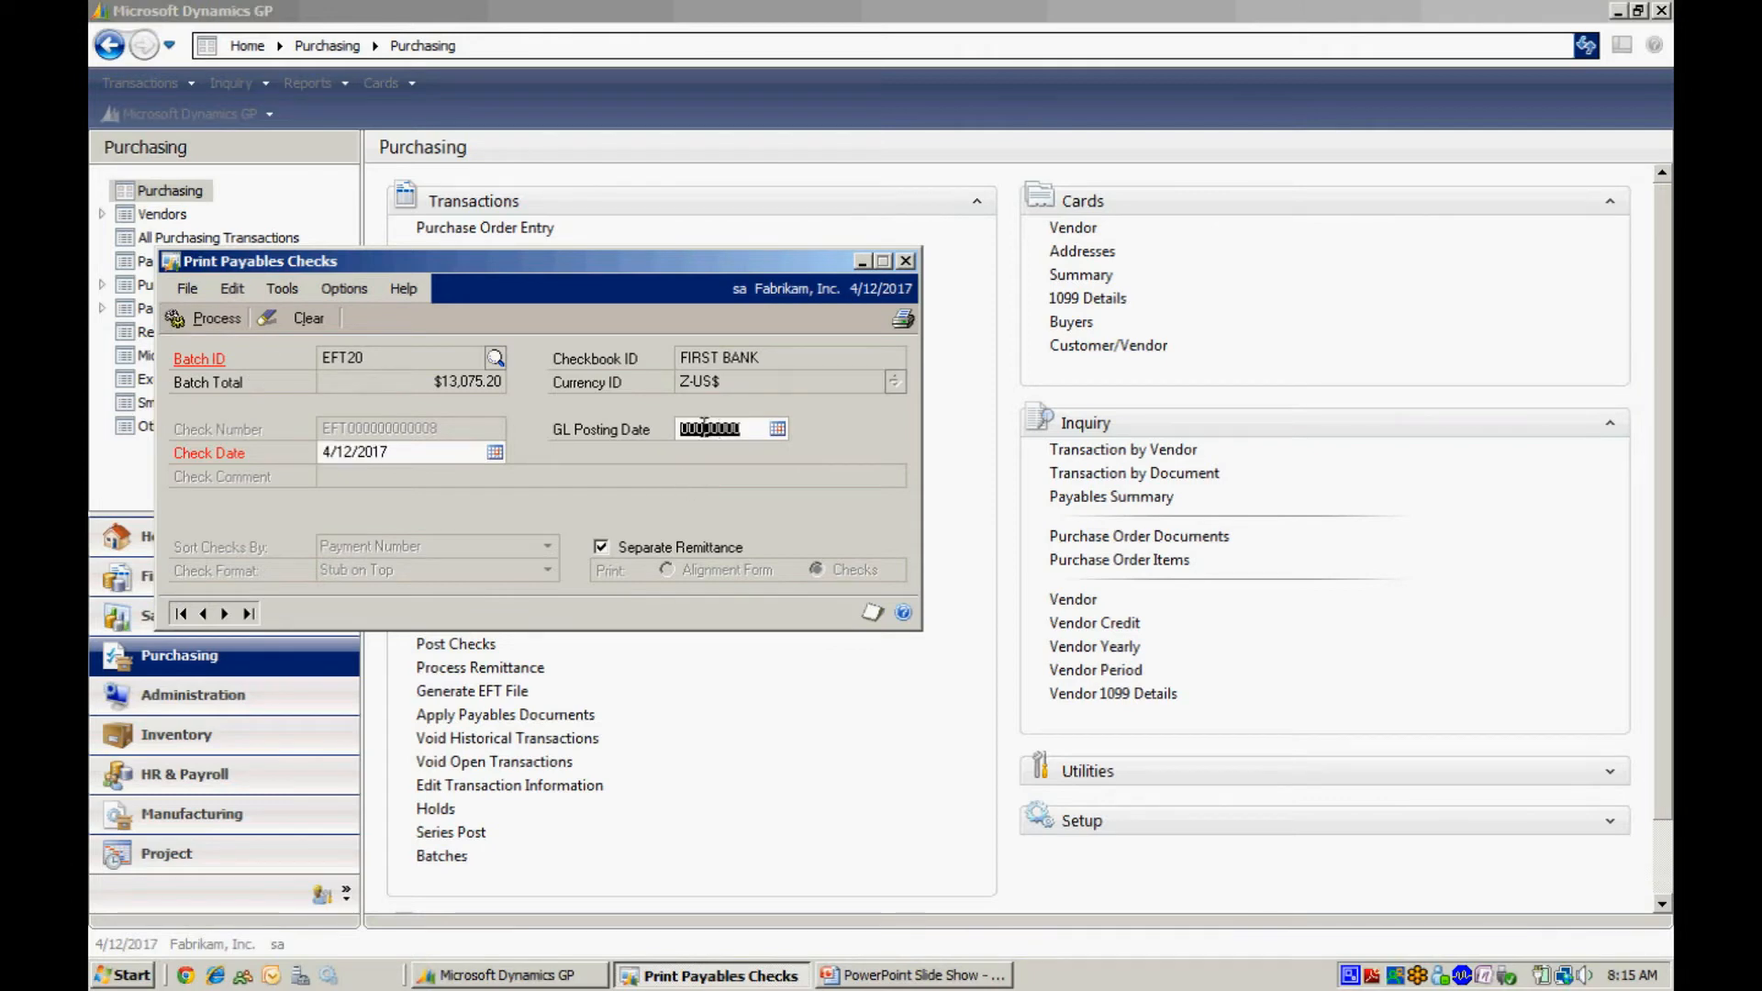
key("Tab")
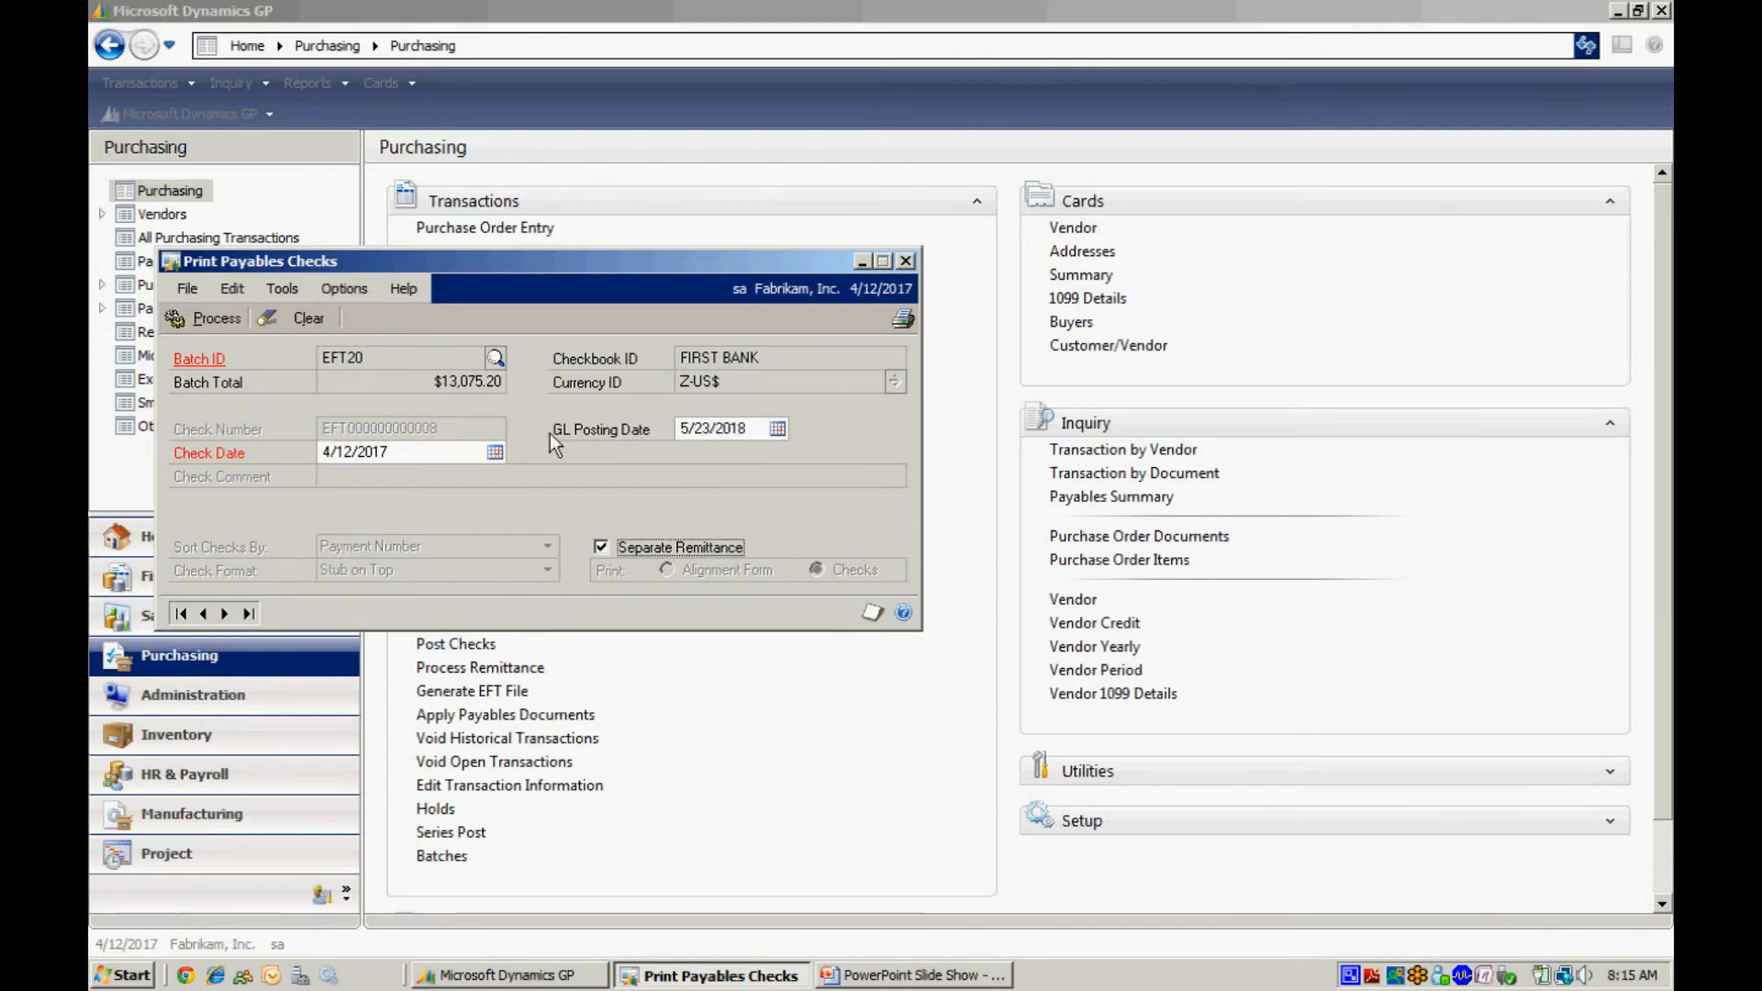
left_click(193, 314)
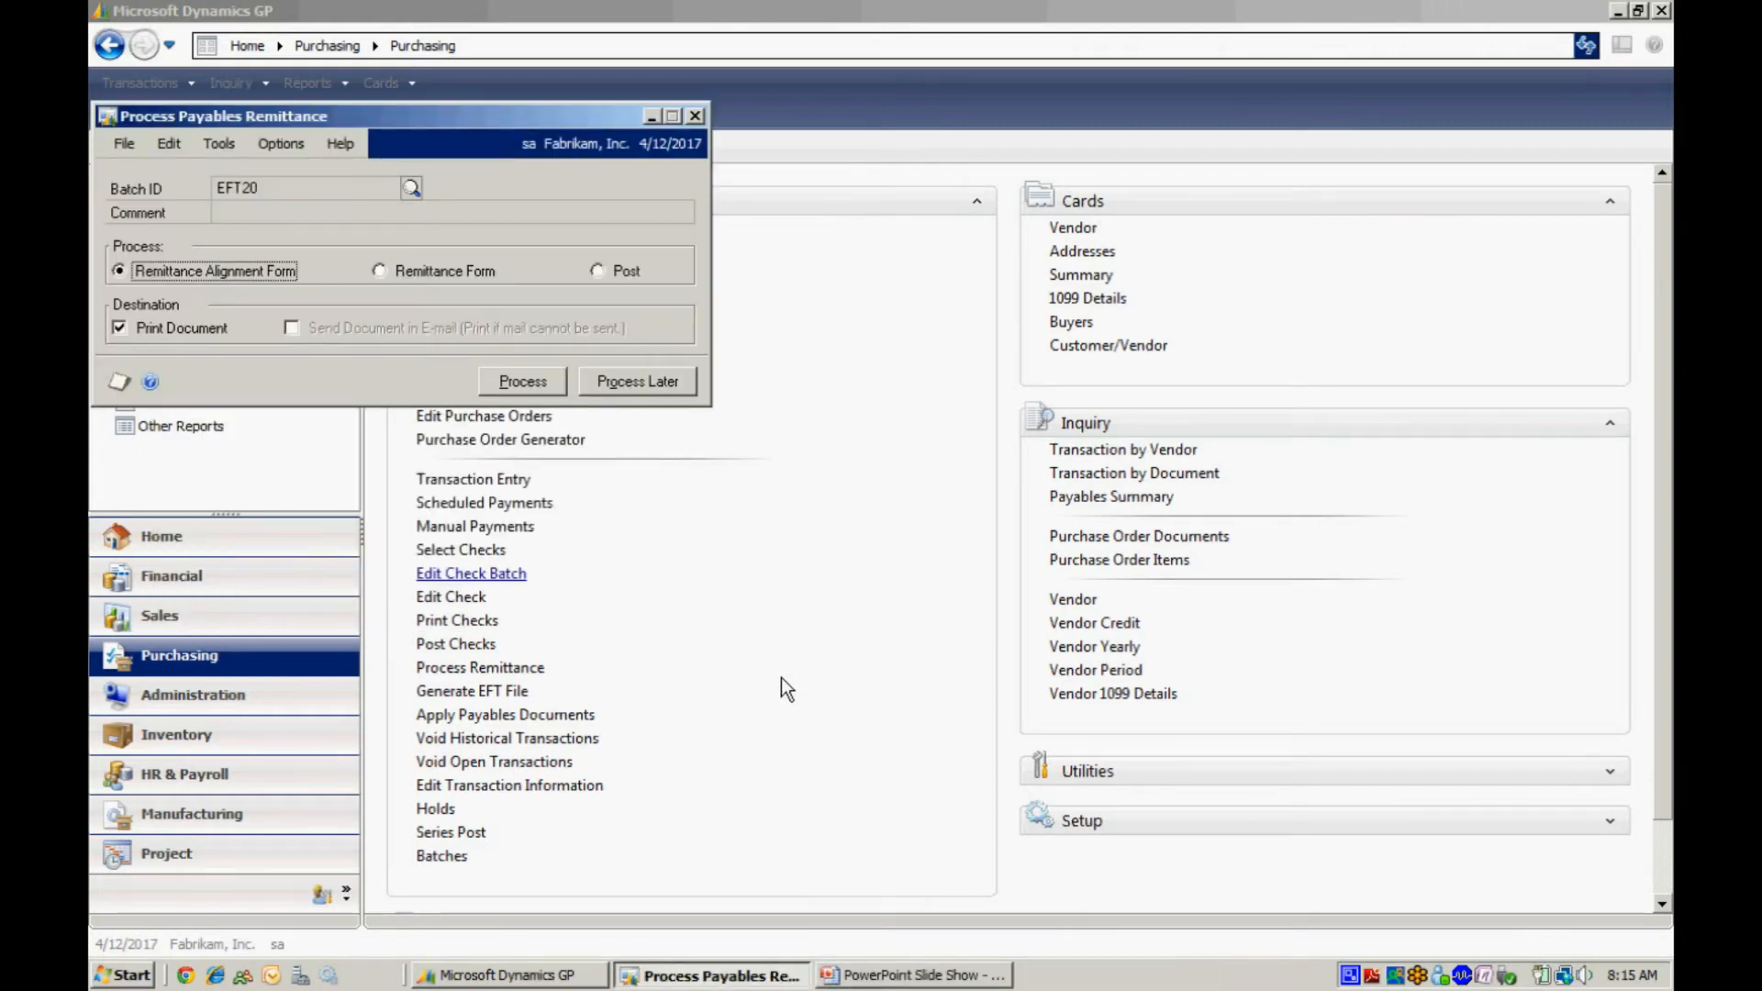
Process the remittance form for batch EFT20 with e-mail sending enabled, accepting the report destinations, and close the remittance document.
left_click(380, 268)
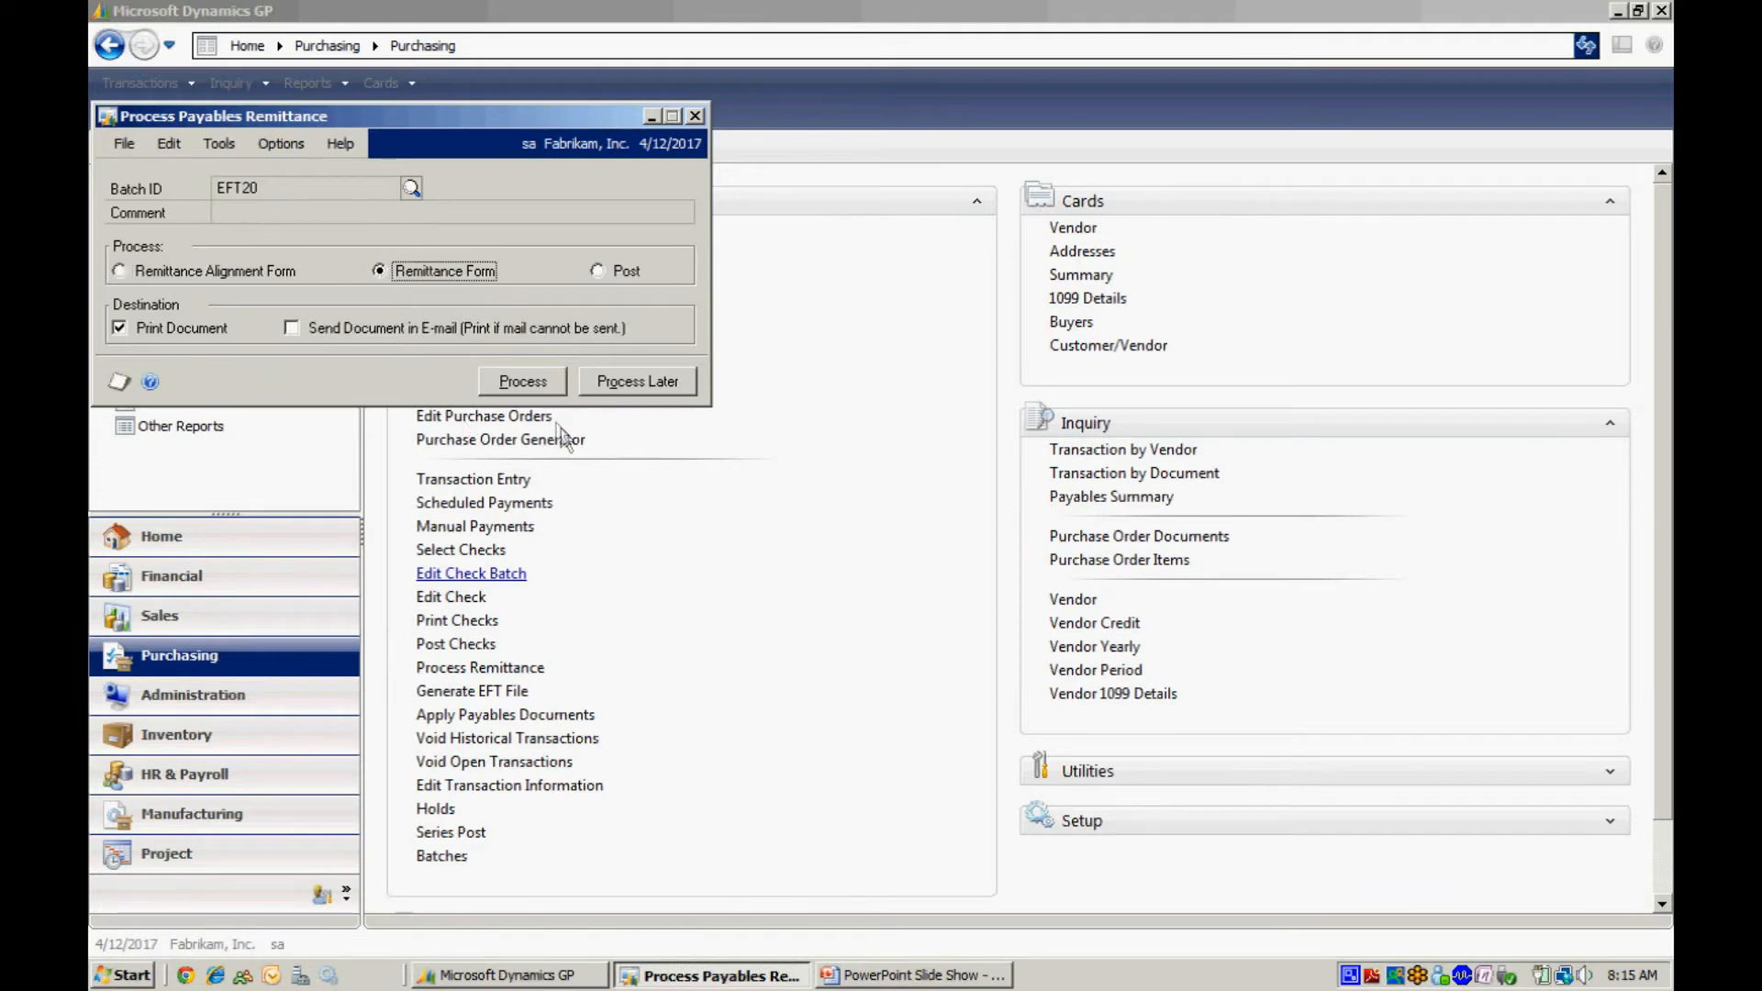
left_click(292, 327)
left_click(523, 381)
left_click(854, 532)
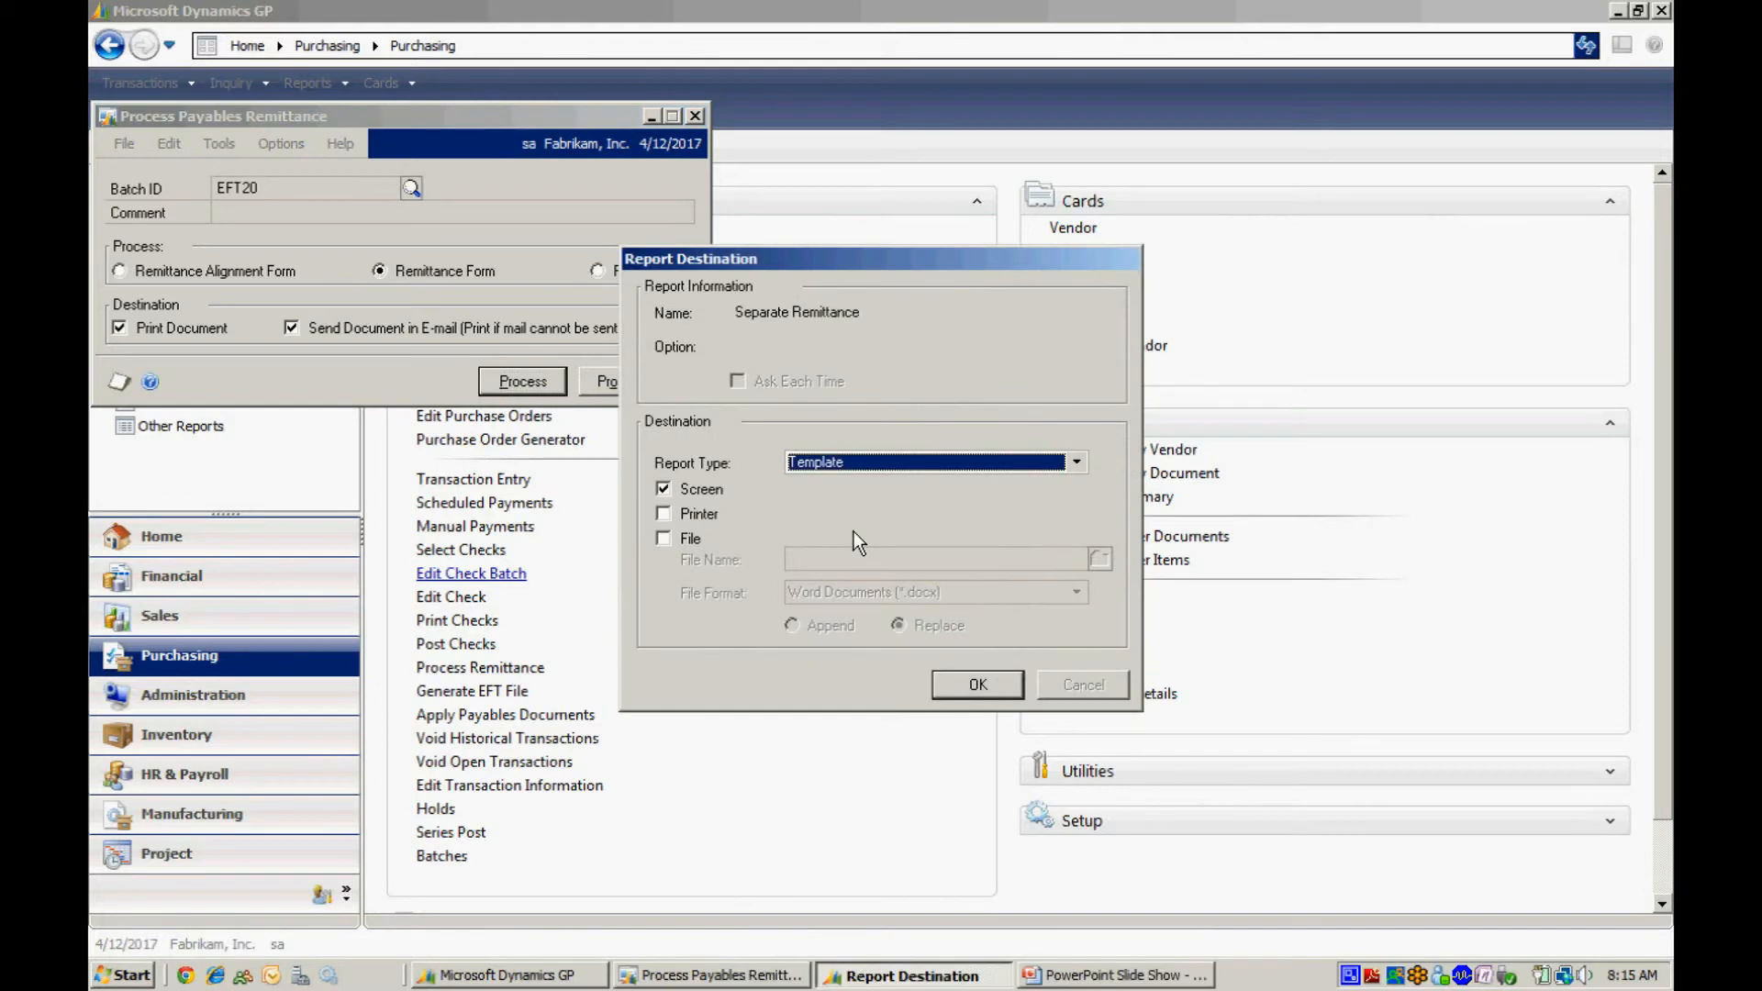
left_click(971, 686)
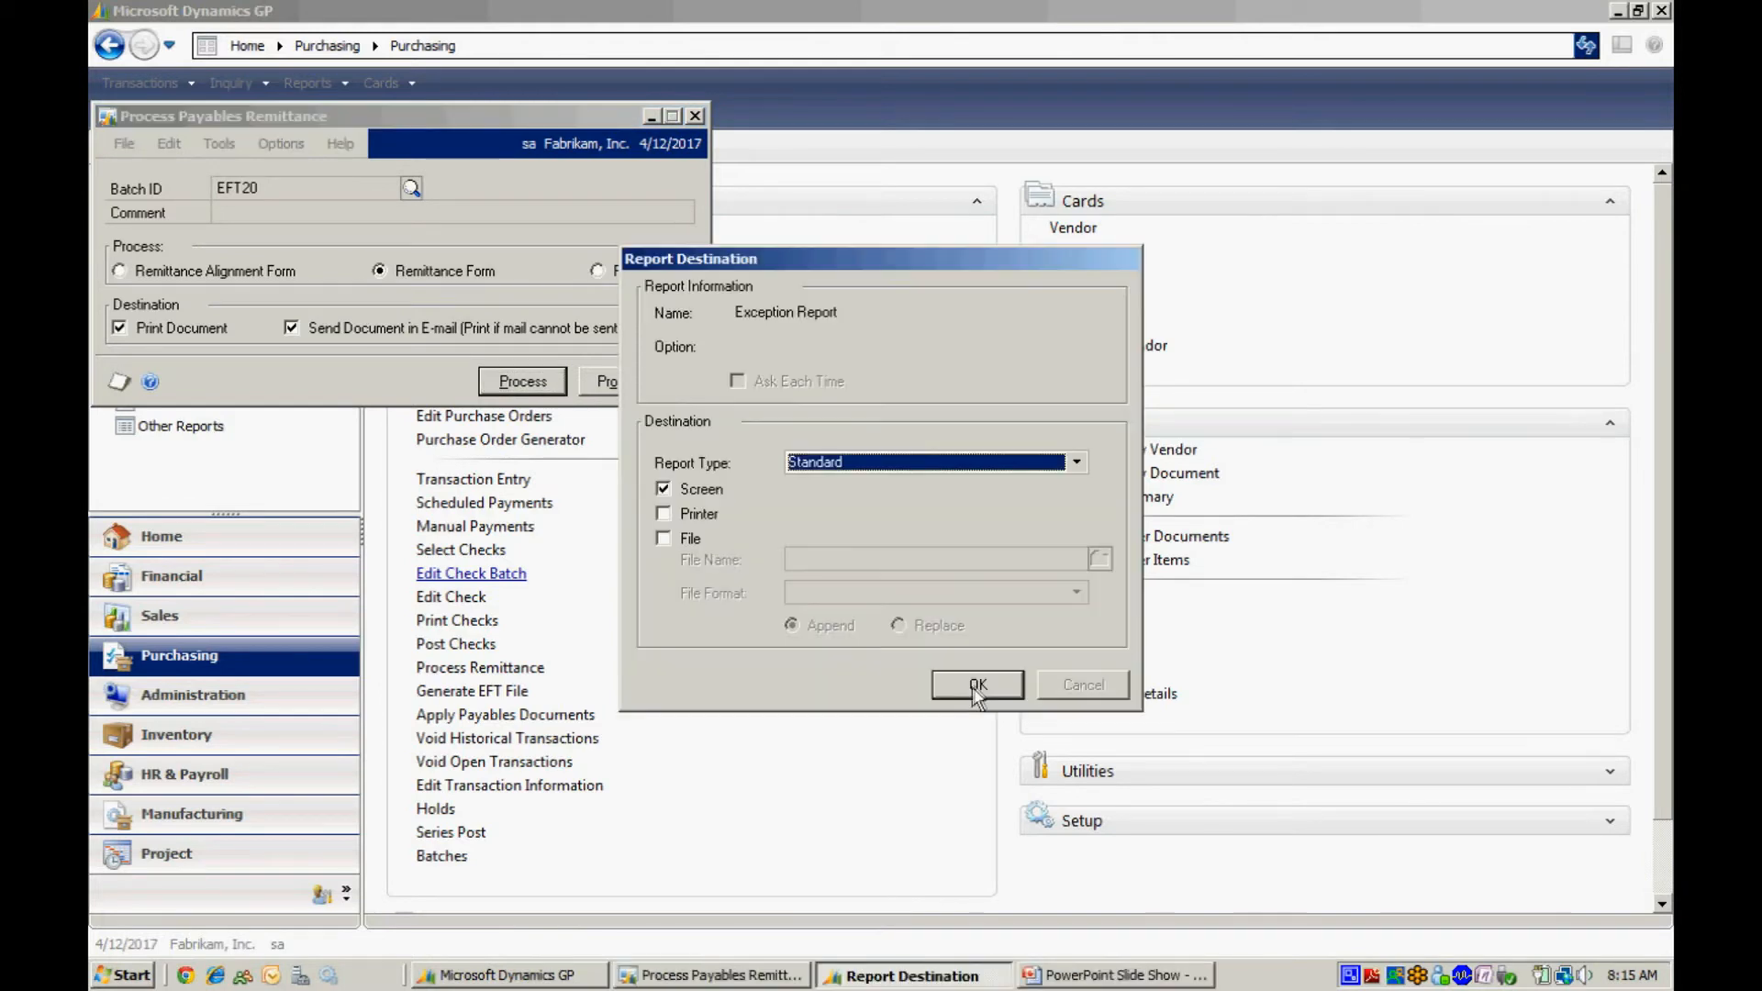
left_click(979, 685)
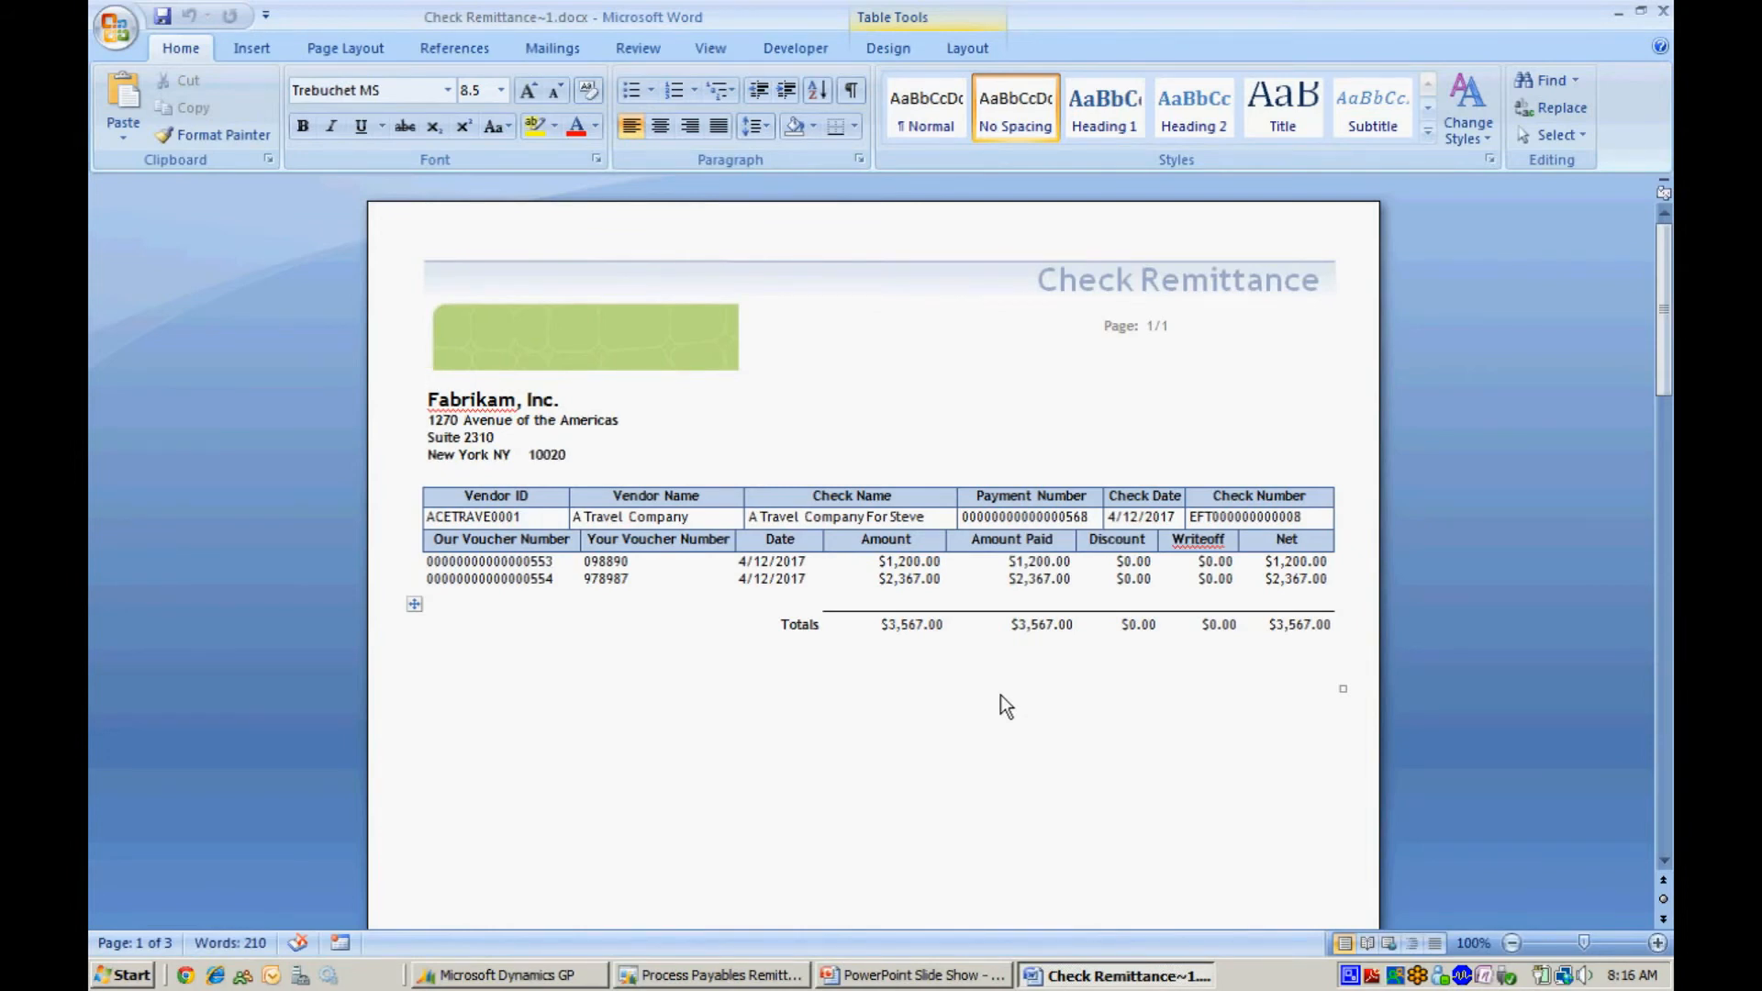
left_click(1664, 11)
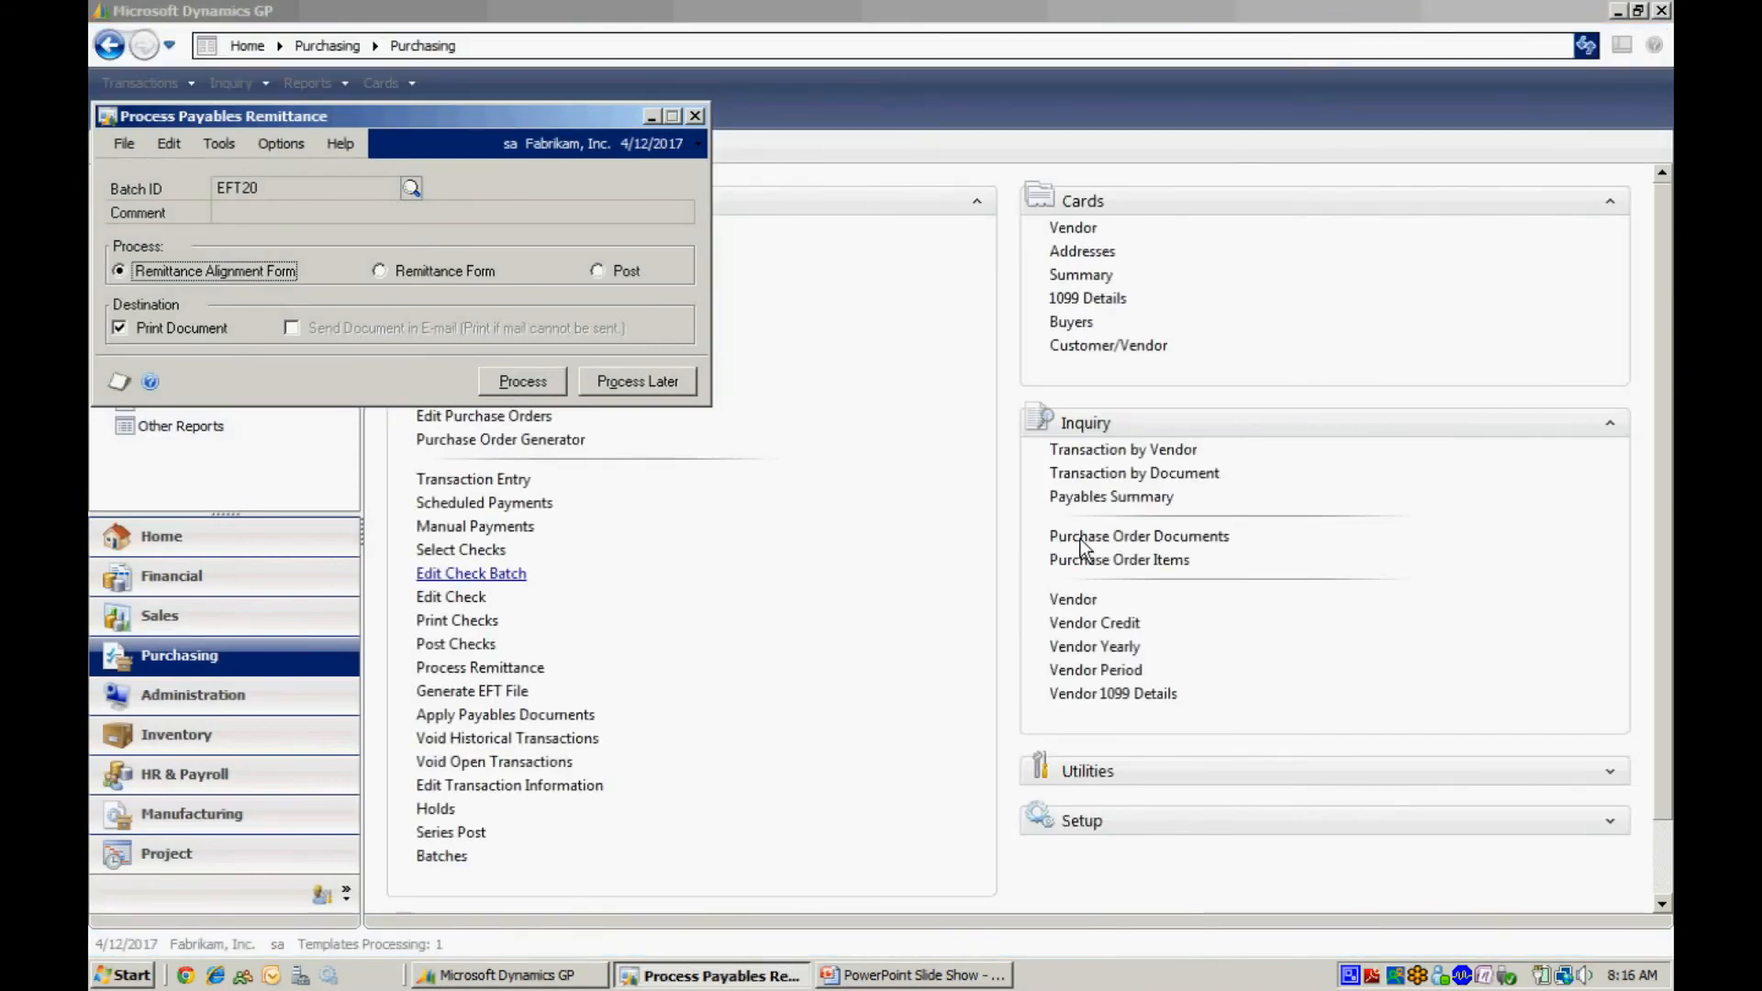
Post the remittance for batch EFT20 and review the e-mail exception report before closing it.
left_click(604, 271)
left_click(520, 381)
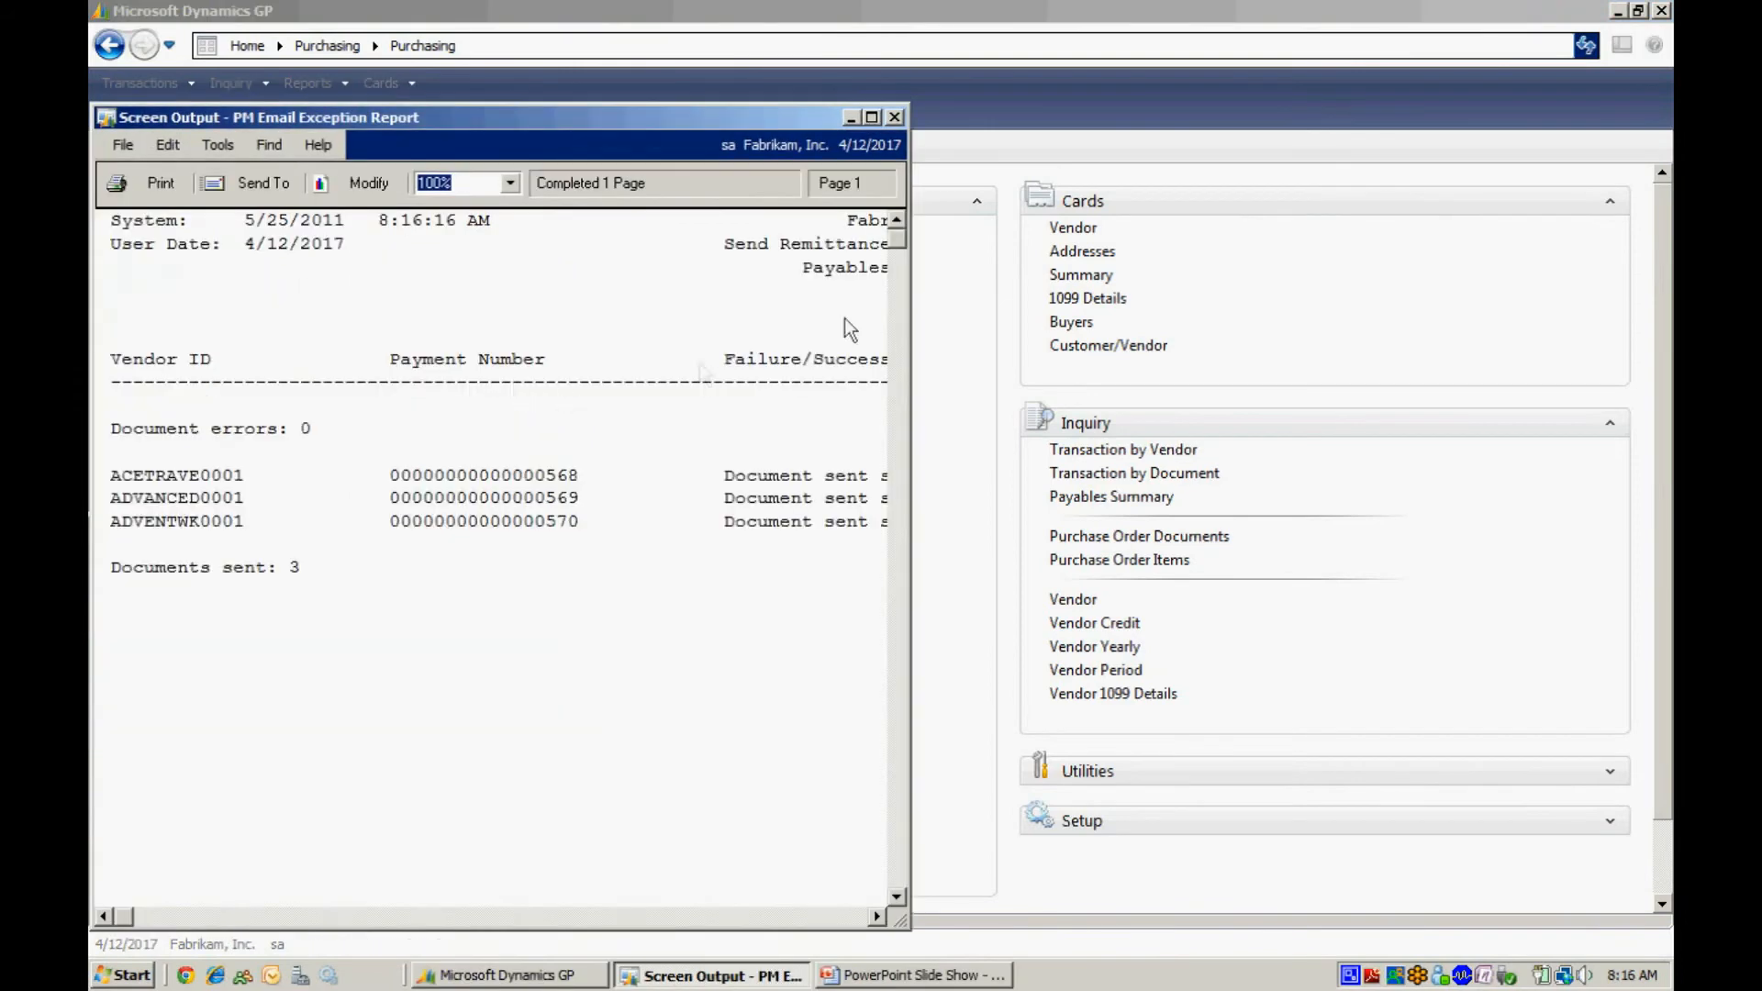
left_click(871, 117)
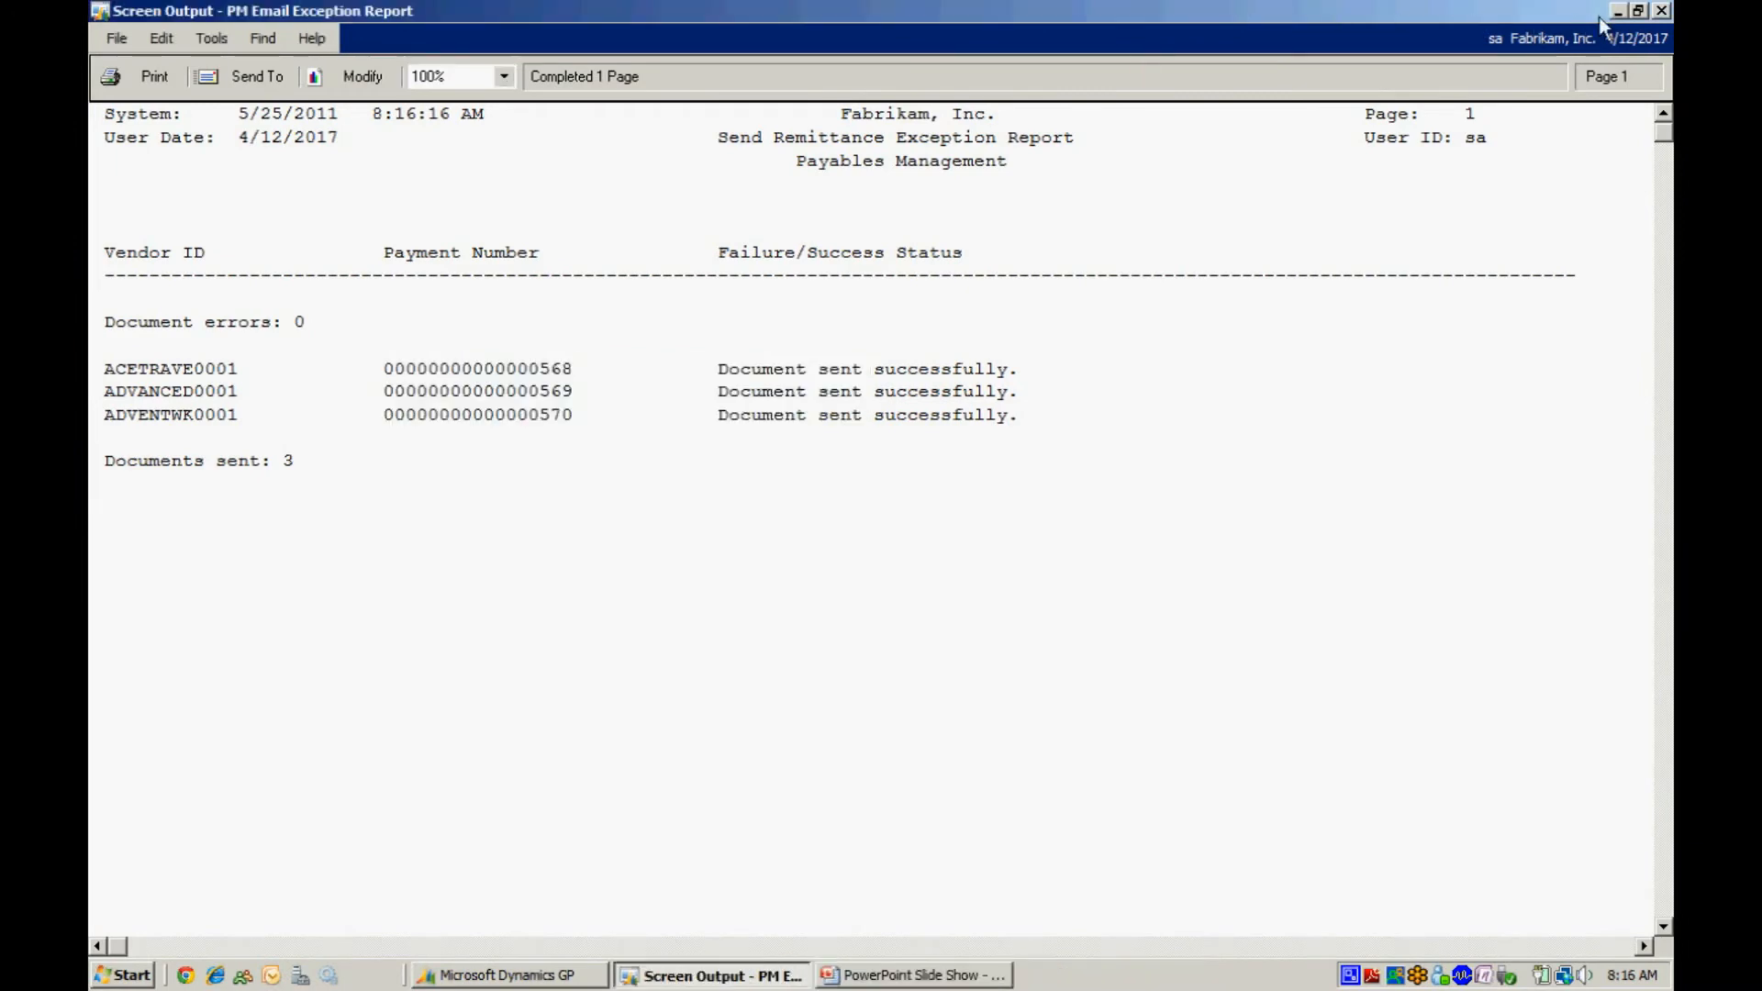
left_click(1660, 11)
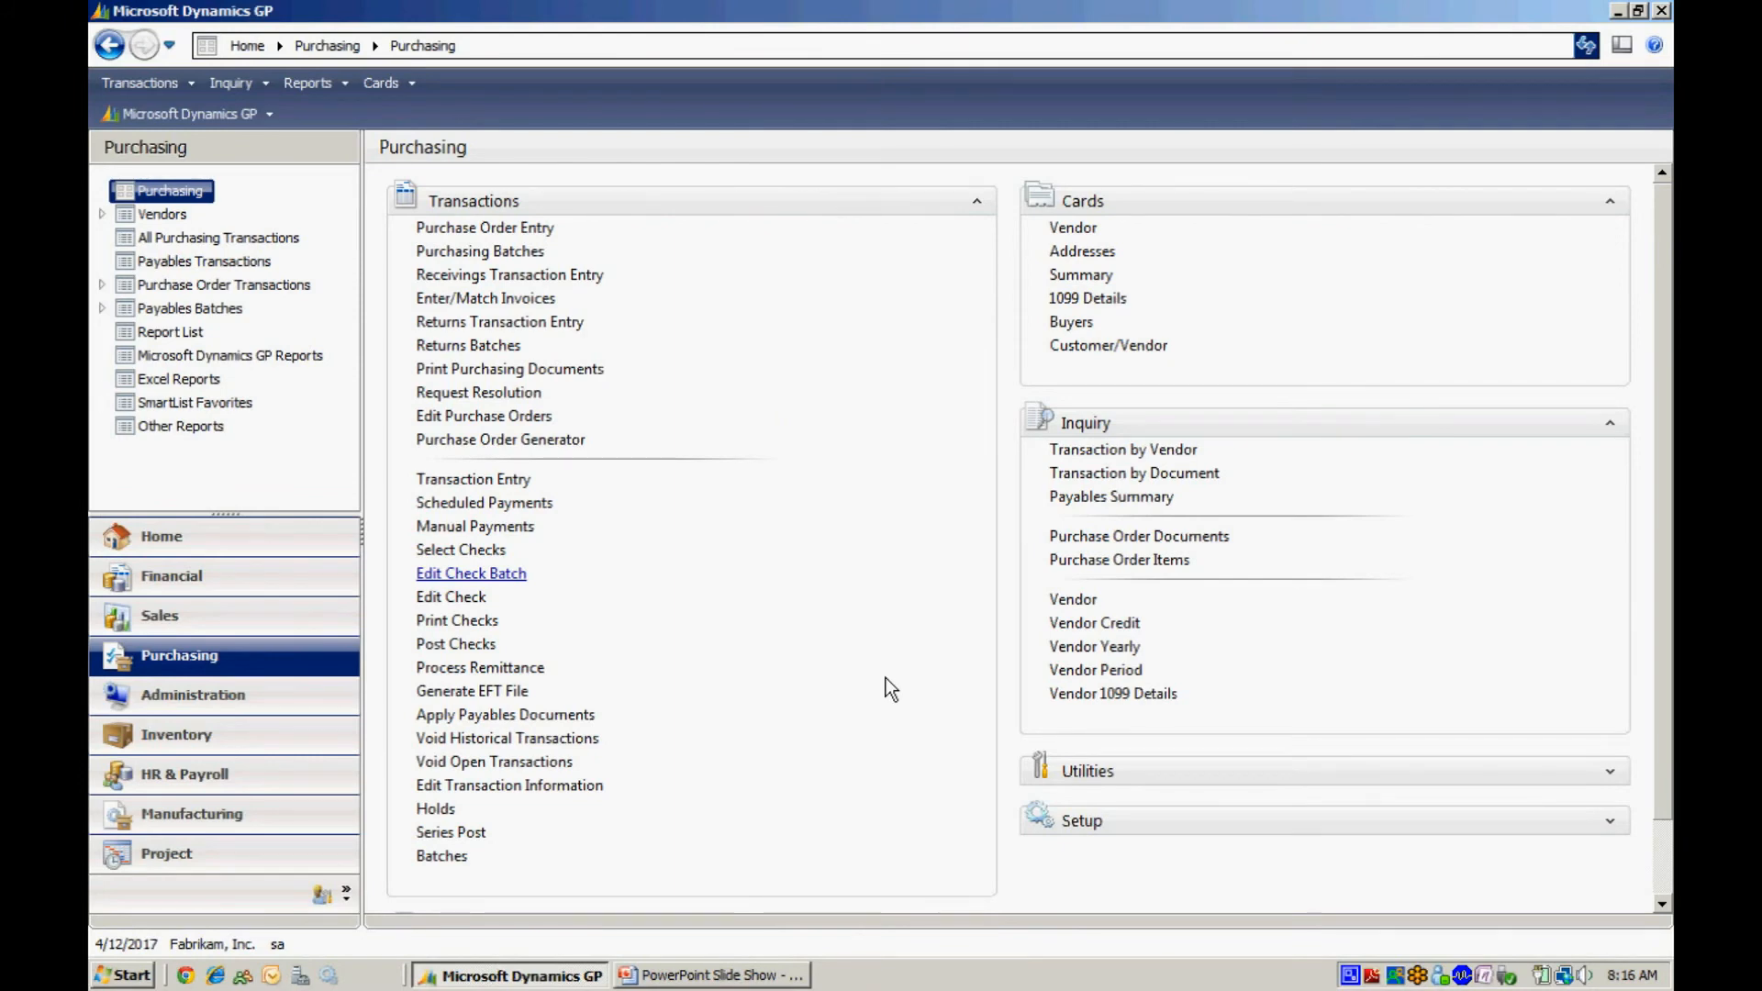
Generate the EFT file for batch EFT20 from checkbook FIRST BANK and close the window.
left_click(493, 695)
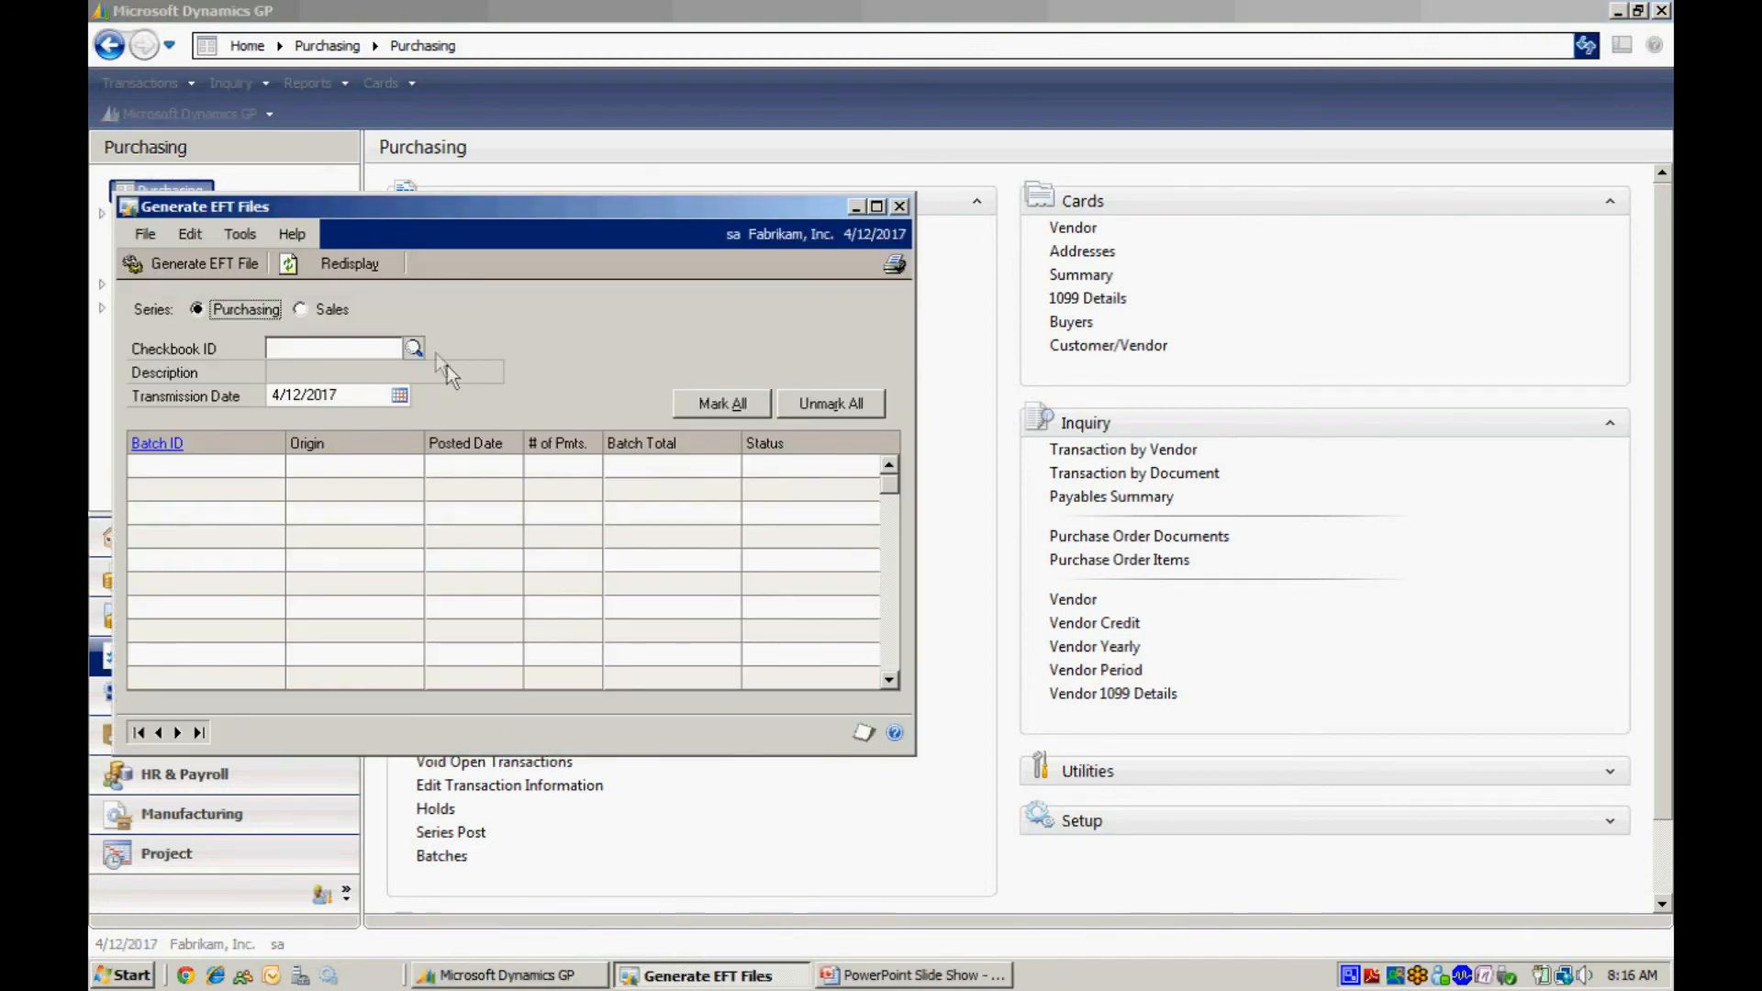
left_click(413, 350)
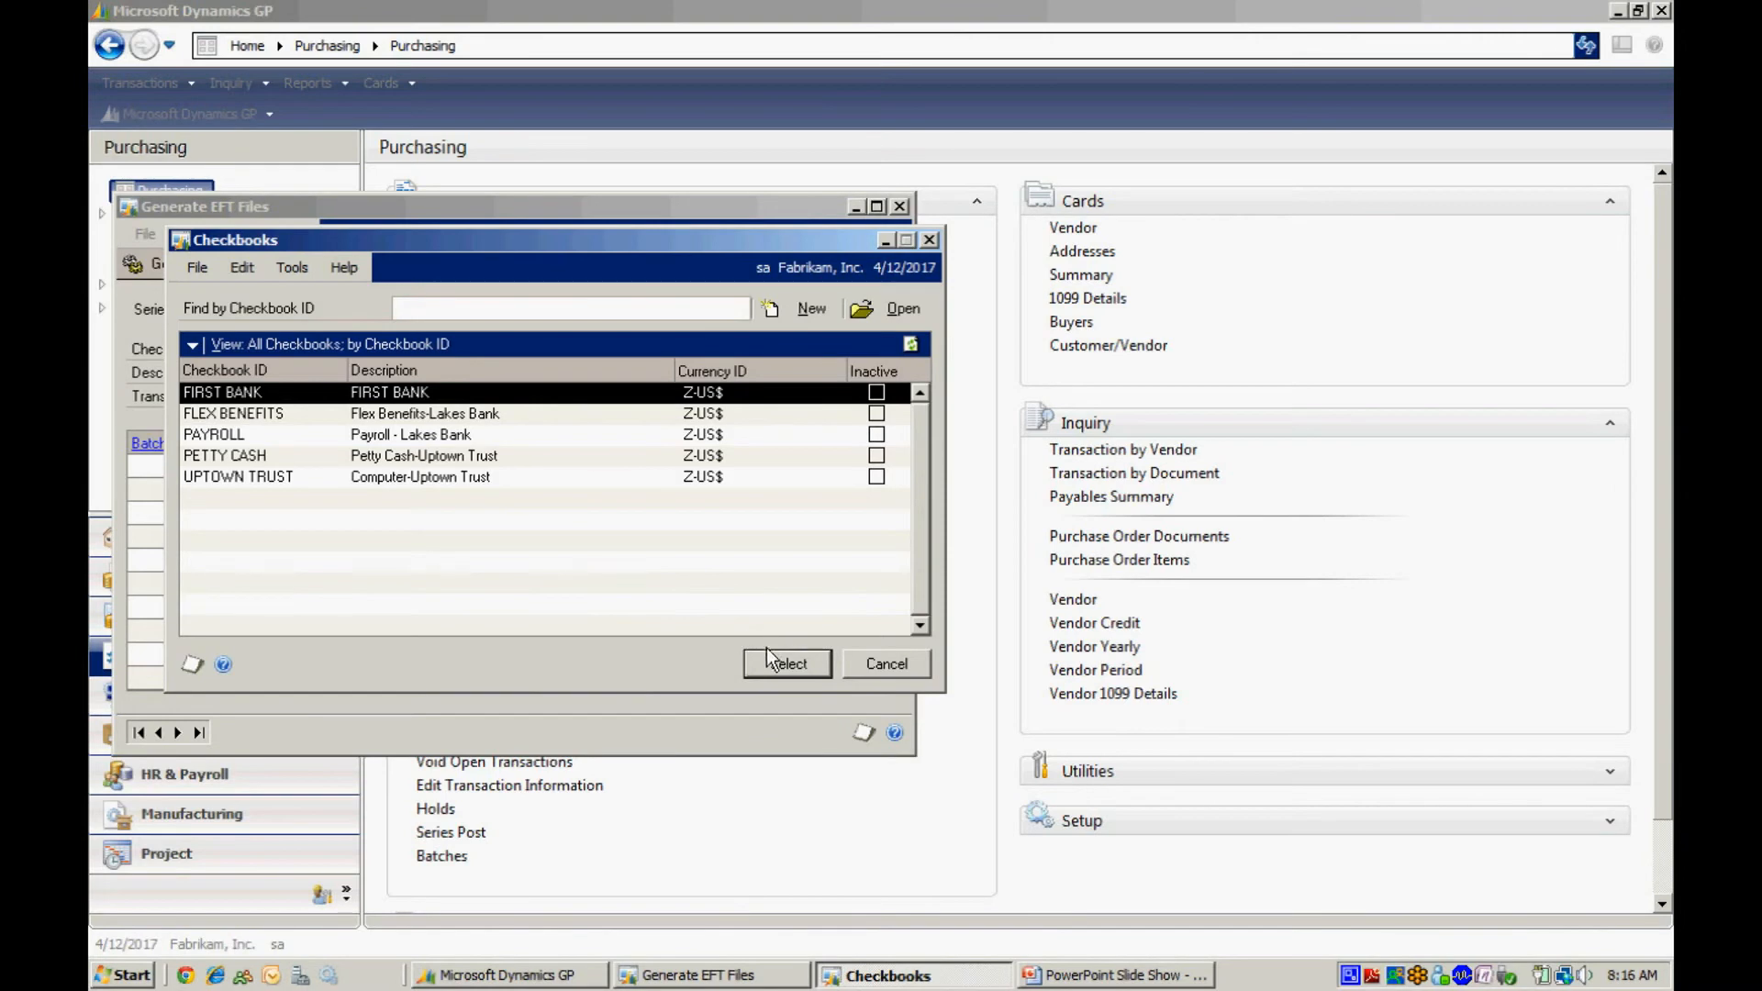
left_click(793, 662)
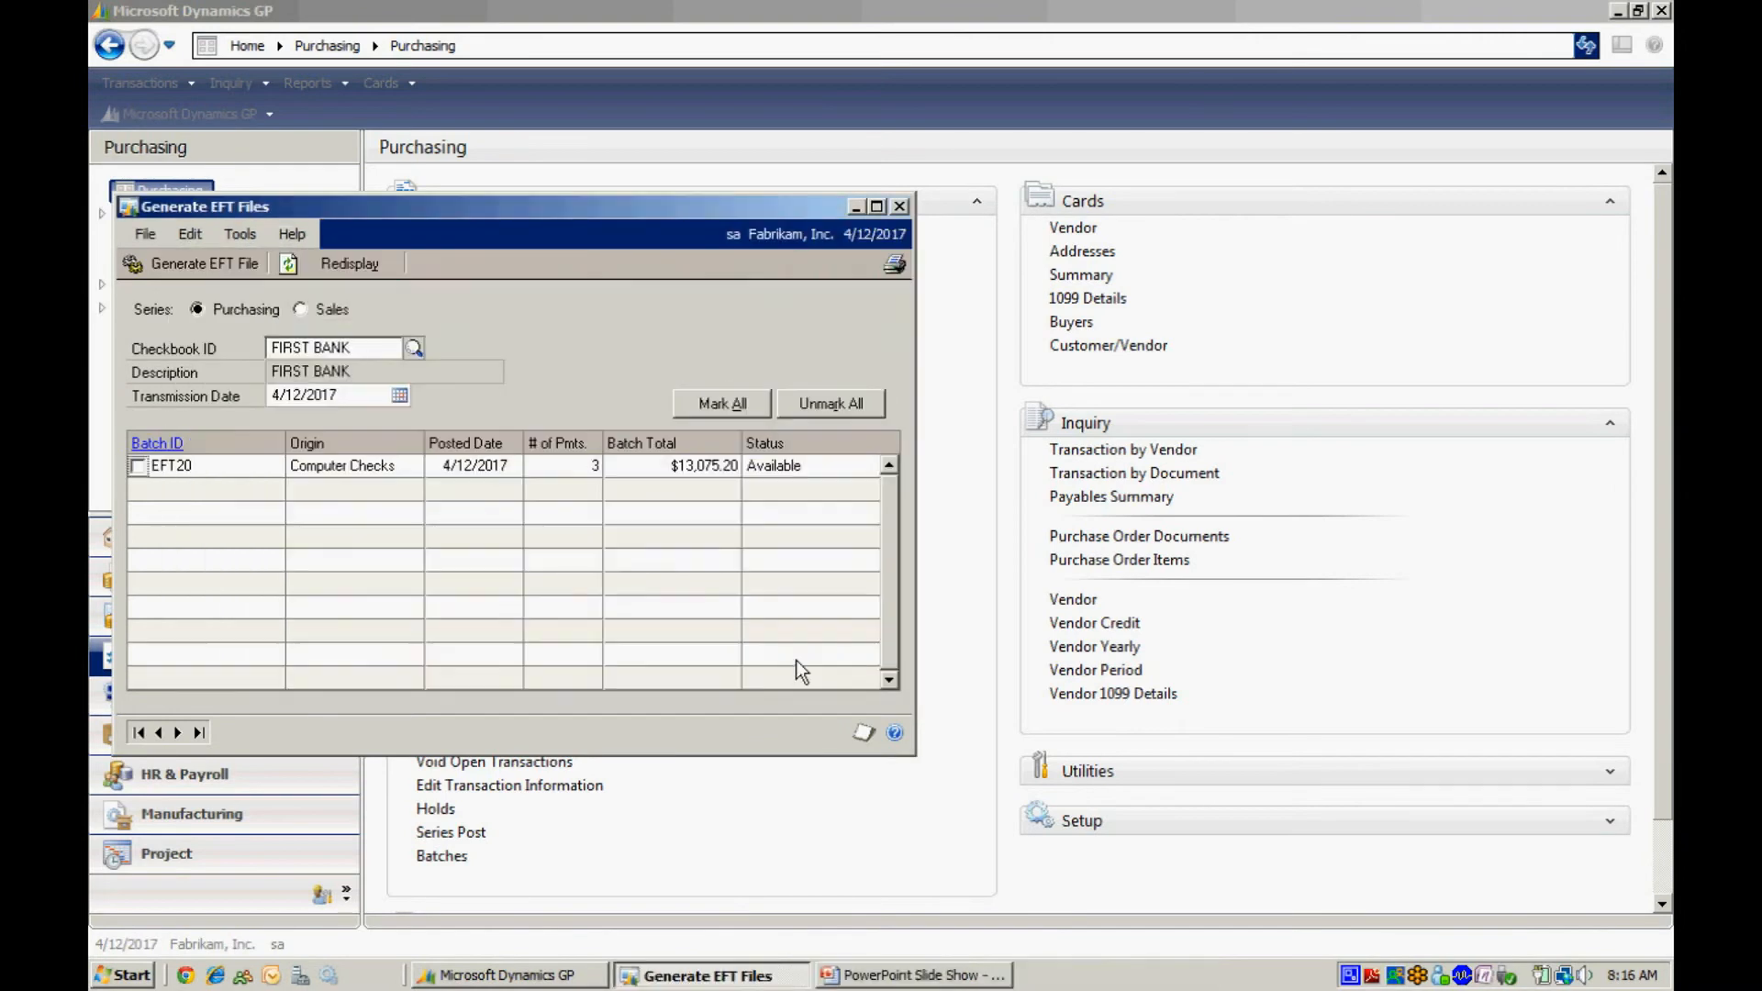
left_click(136, 465)
left_click(173, 262)
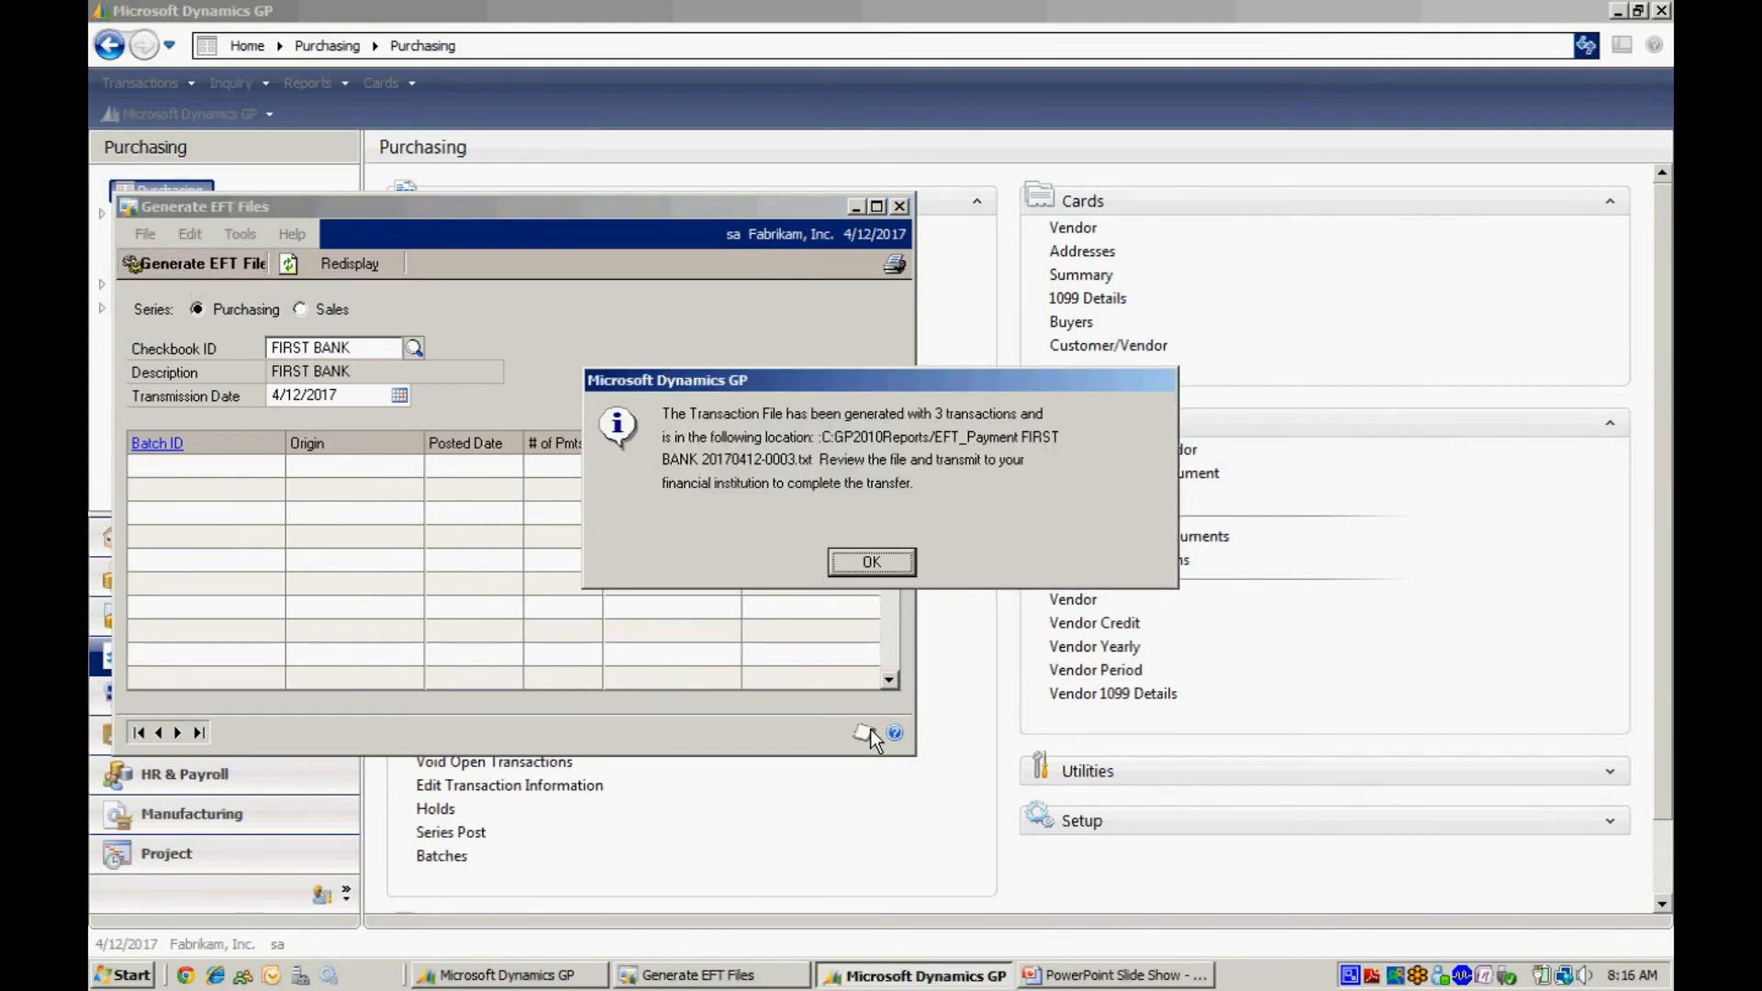
left_click(871, 561)
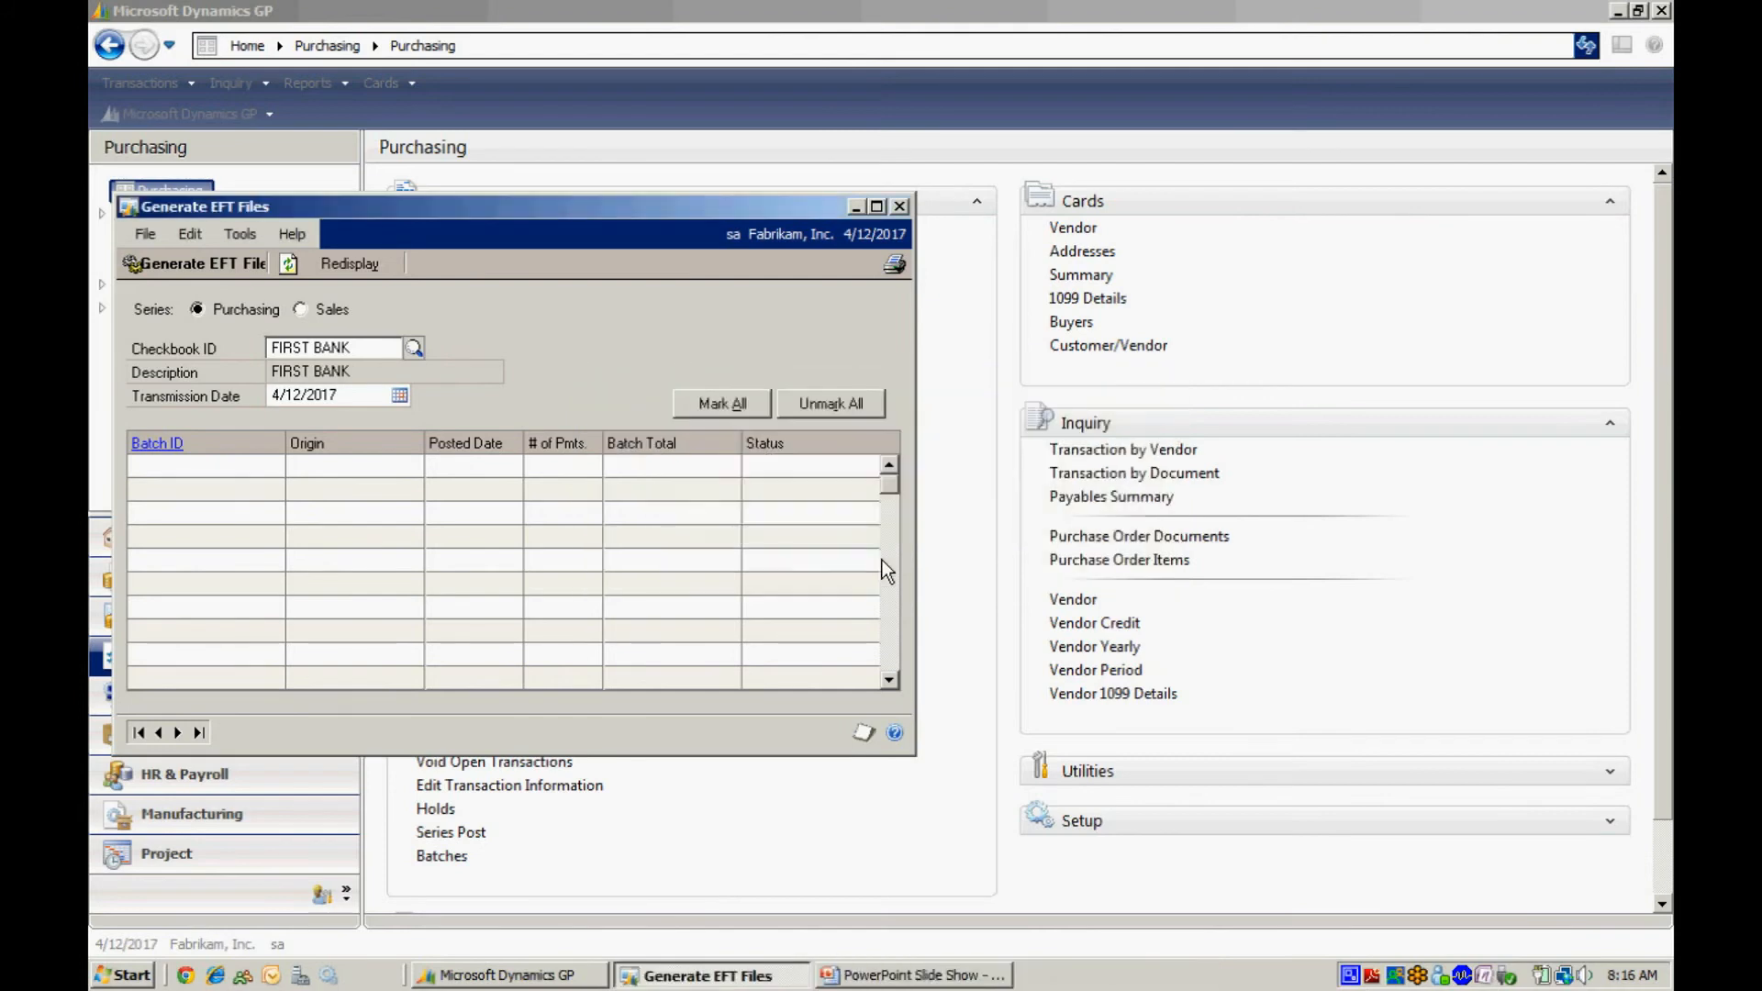
left_click(900, 206)
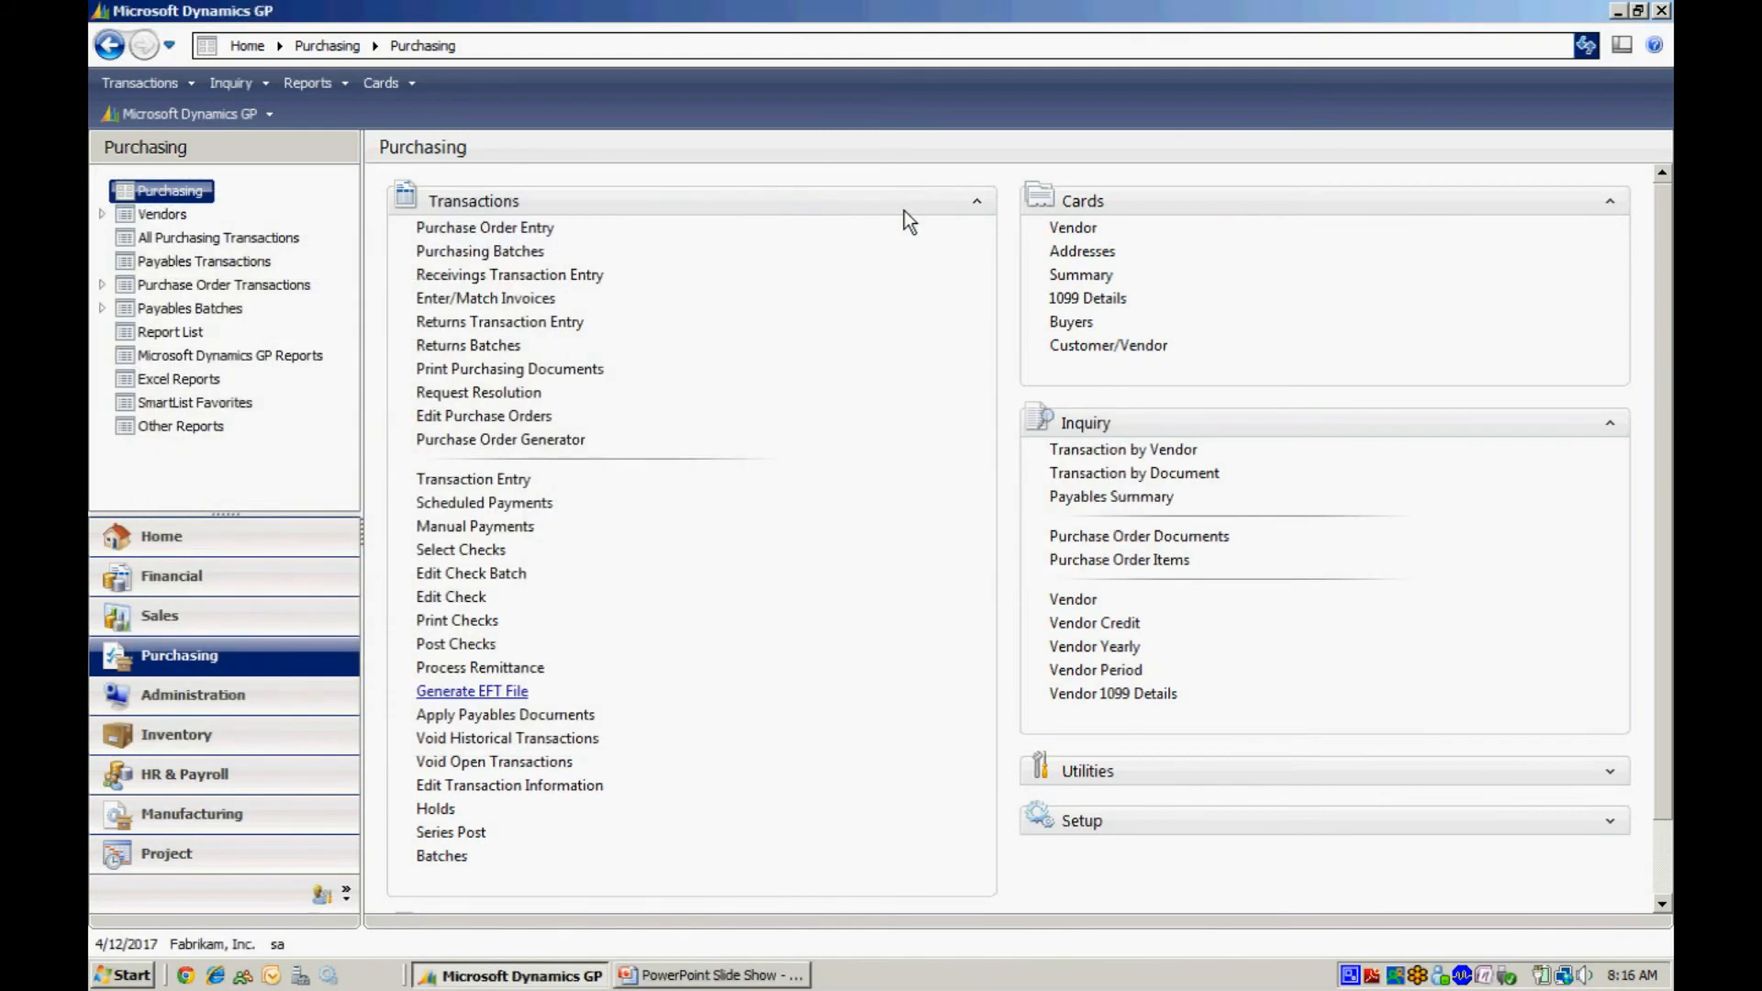
Switch to Outlook and open the check remittance PDF attached to a Disbursement Details e-mail.
left_click(302, 541)
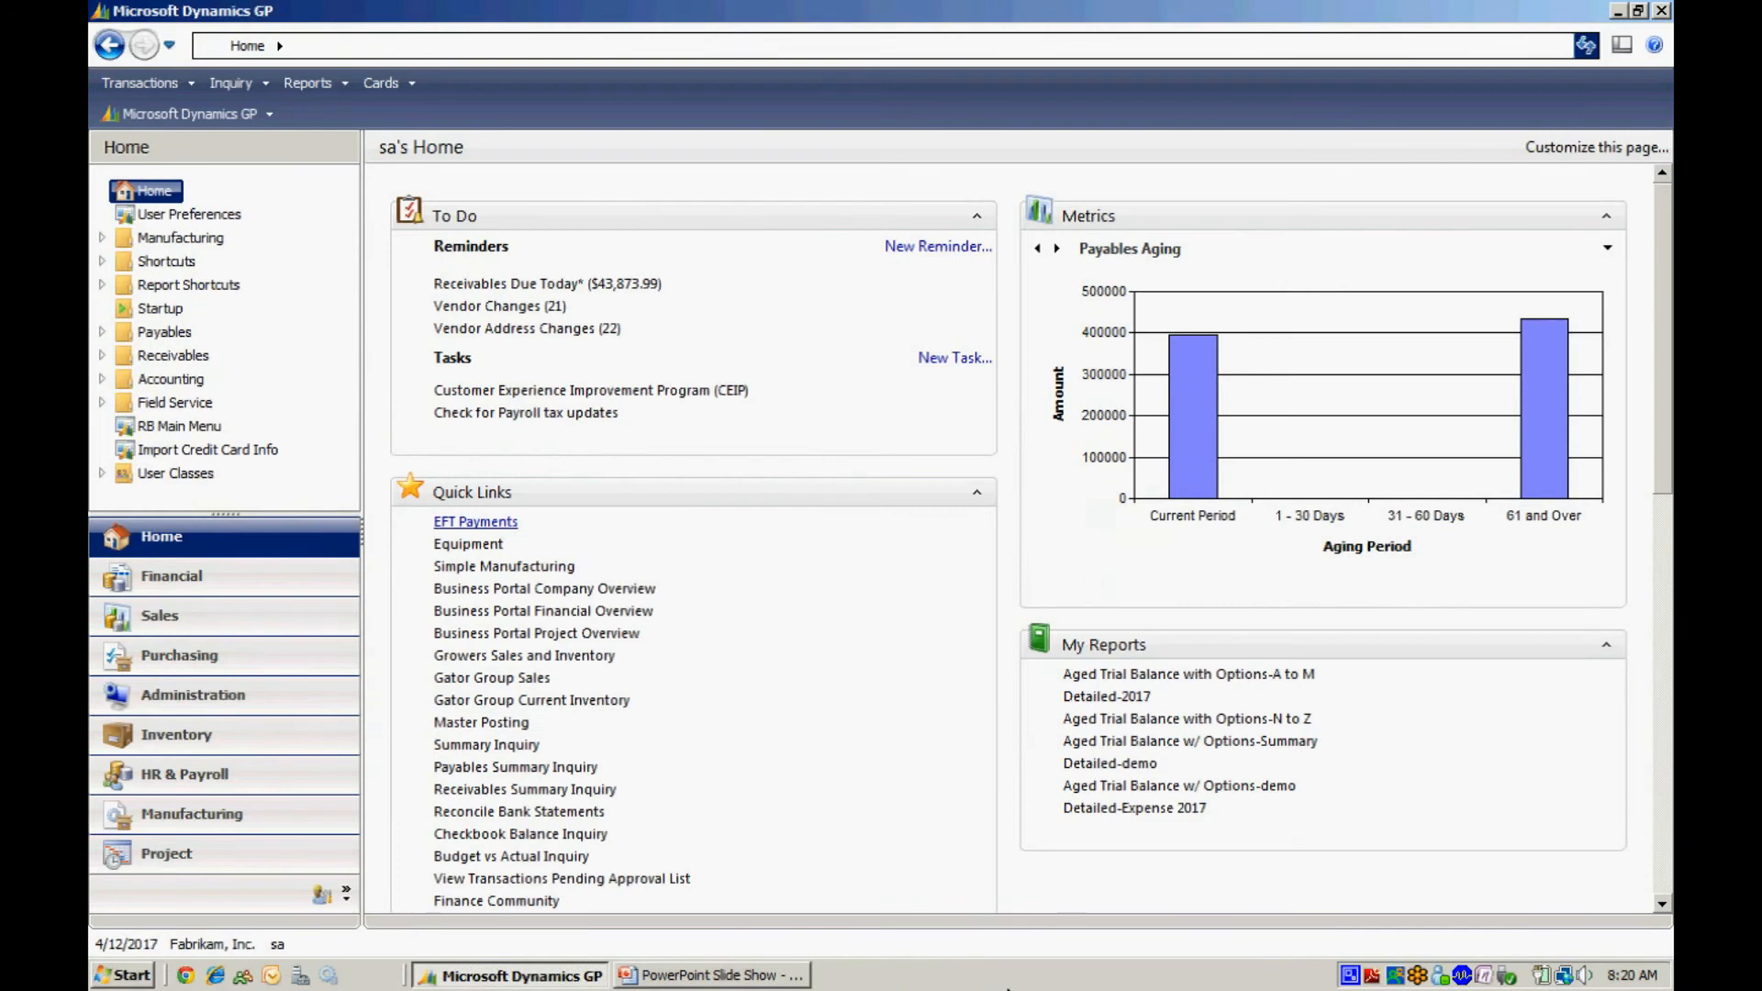
left_click(476, 522)
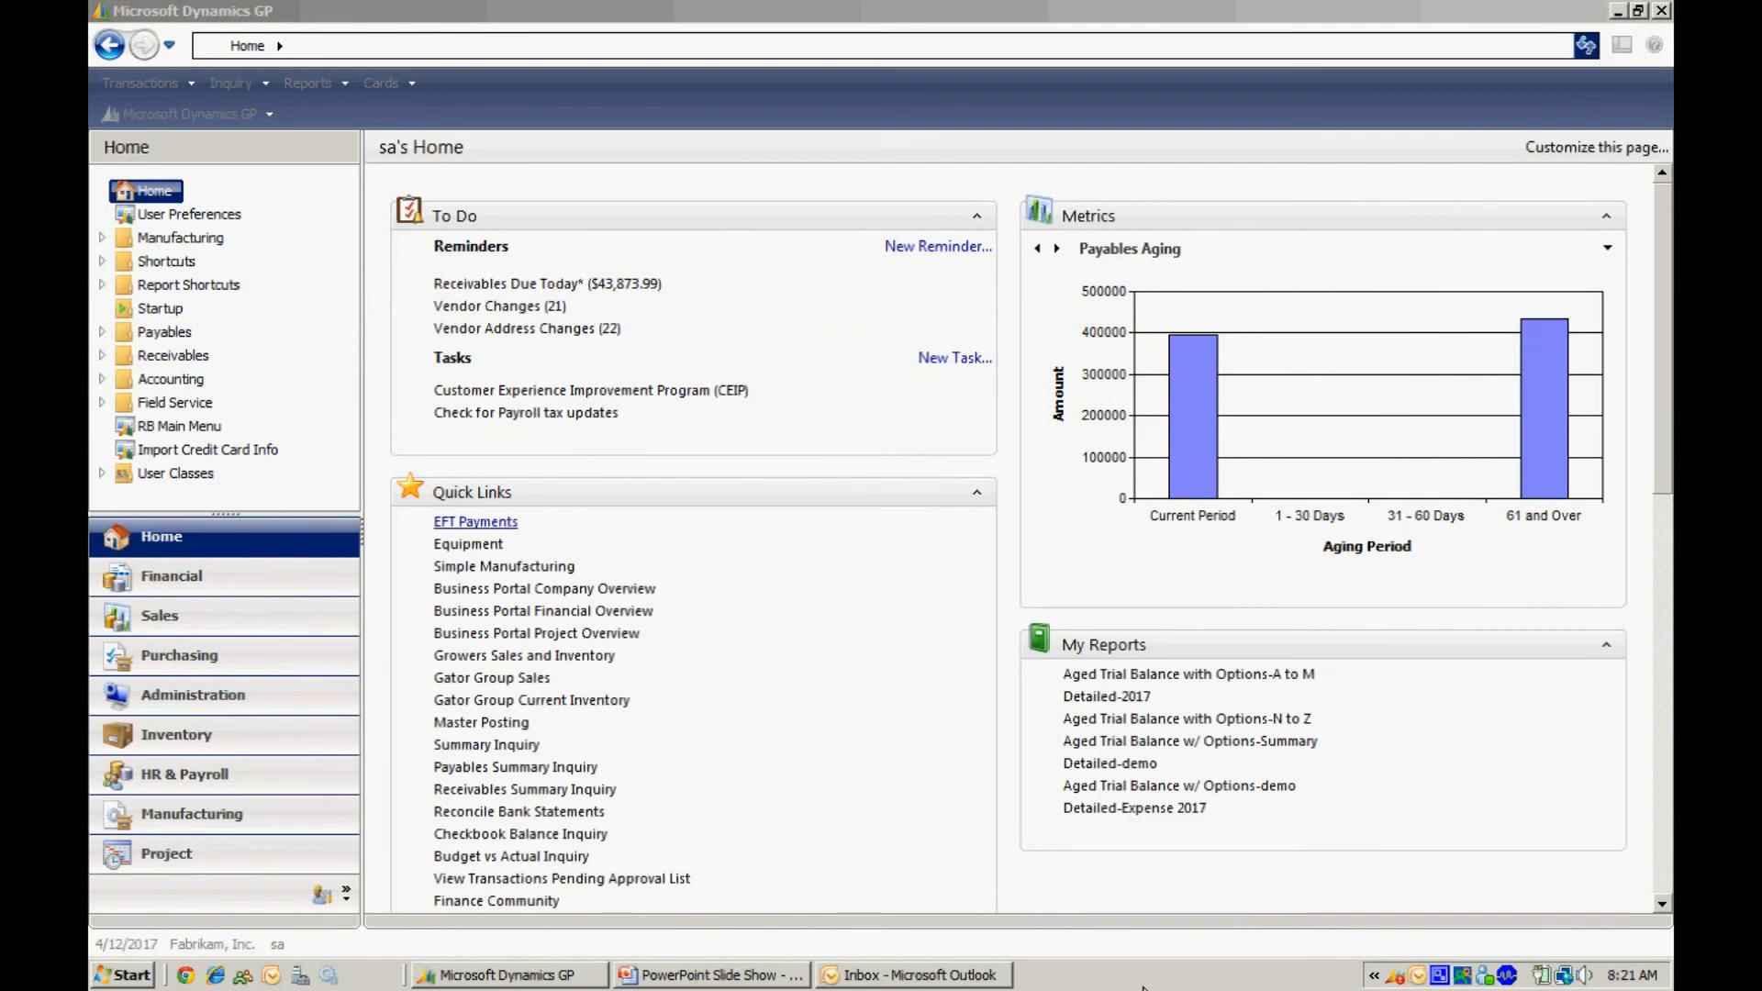
left_click(908, 976)
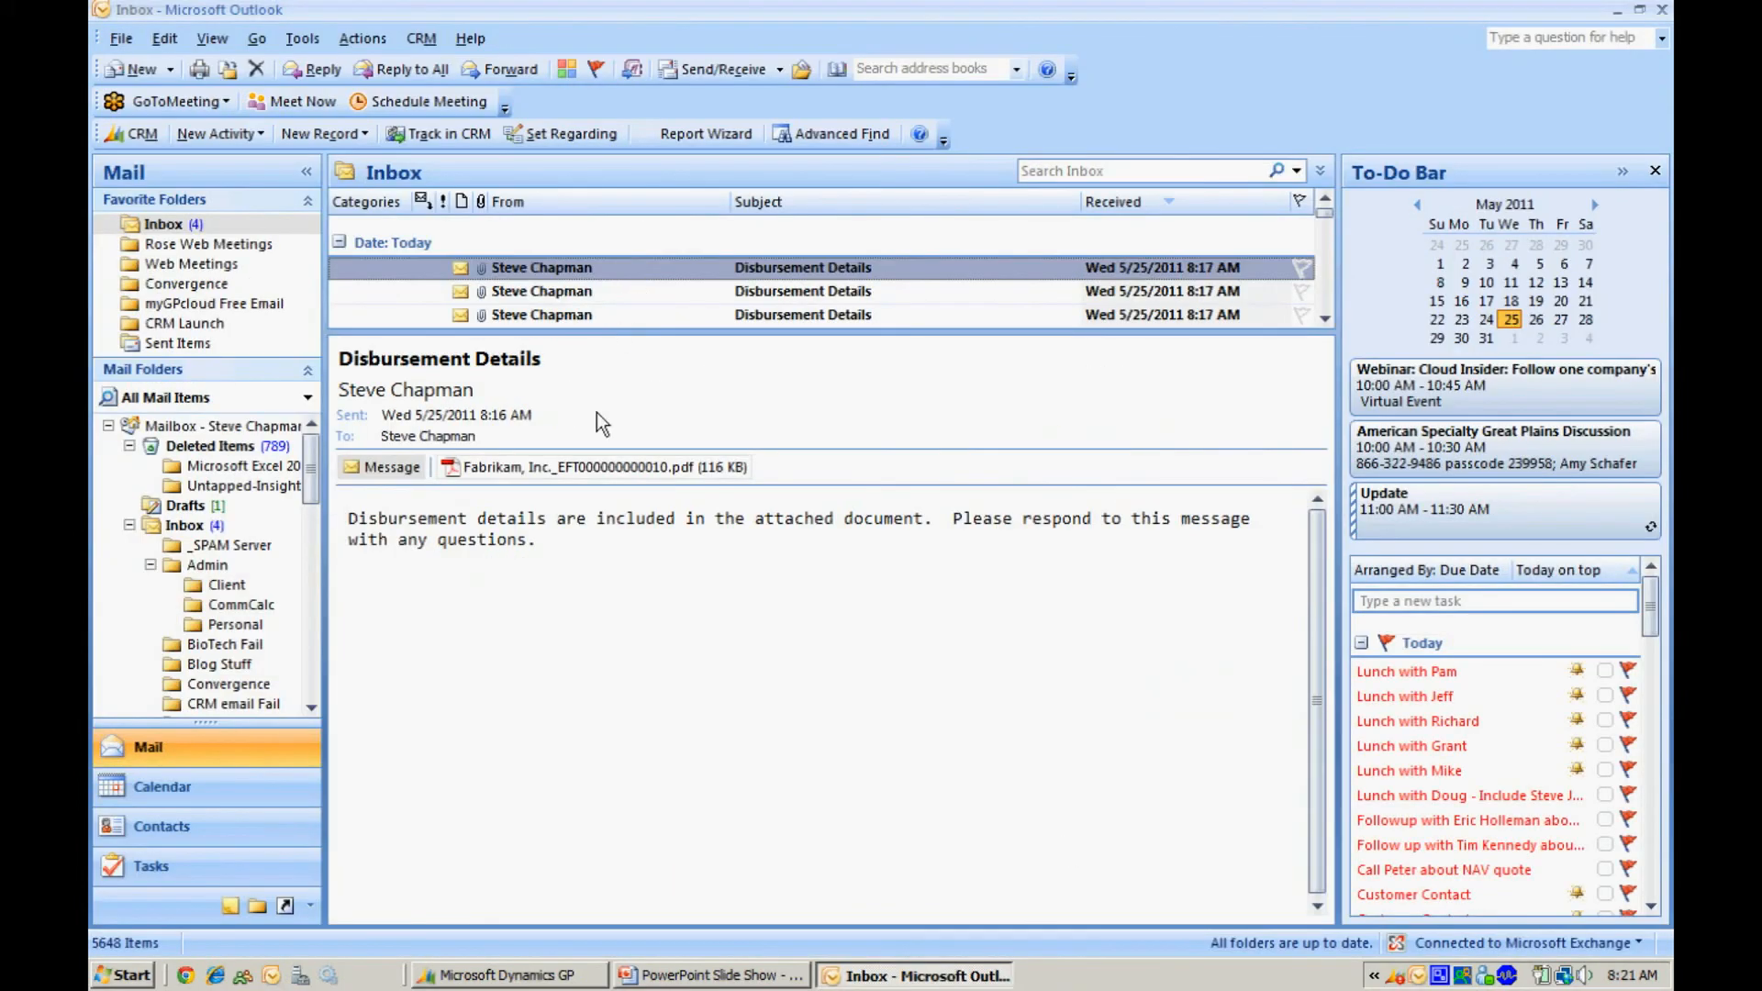
double_click(525, 467)
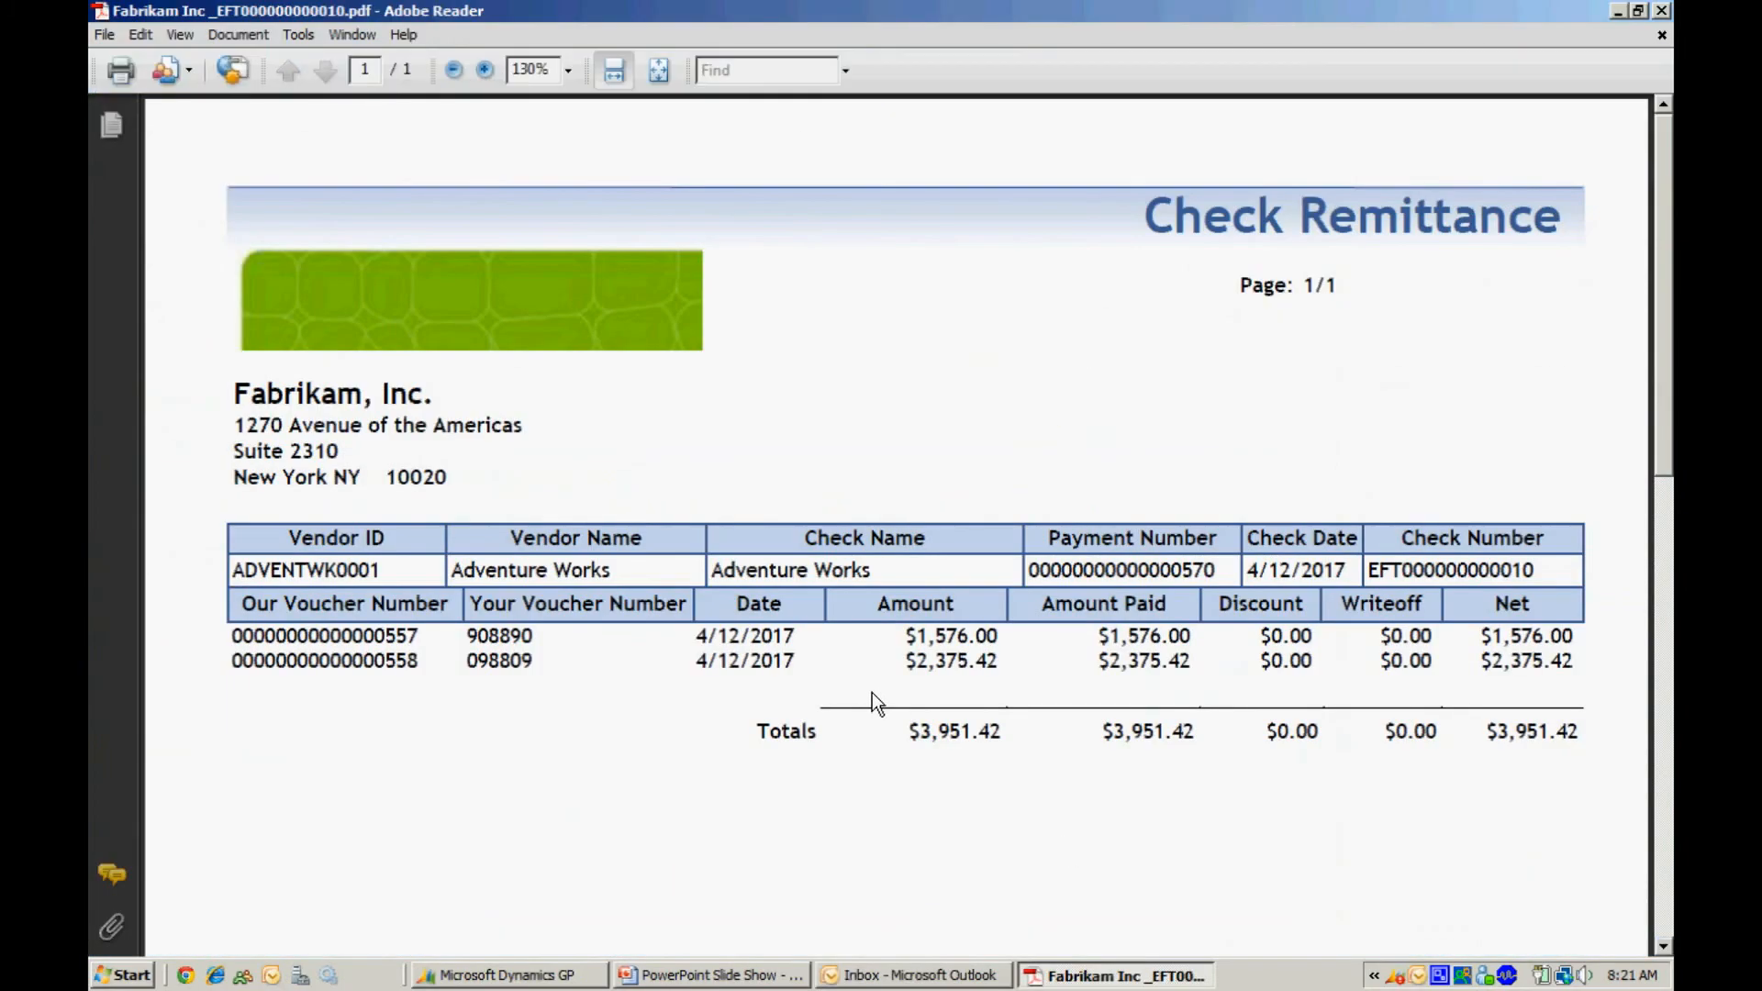